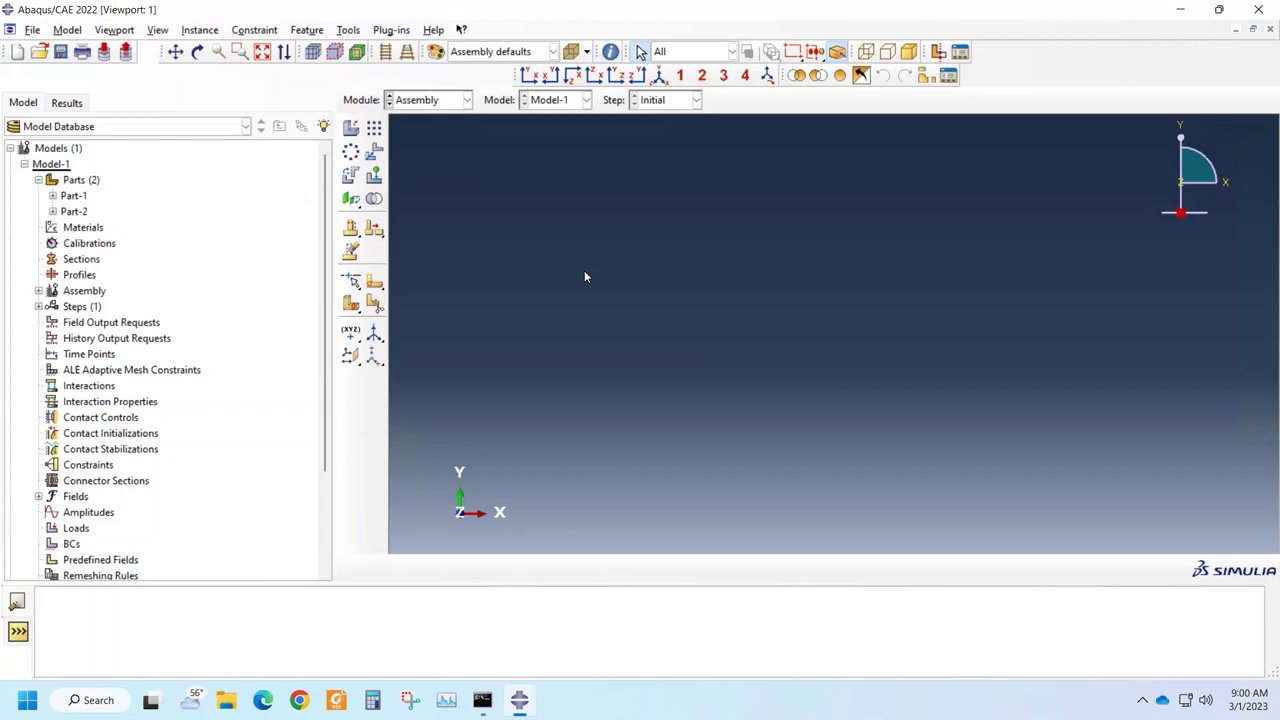
# Switch to the Part module and display Part-1 in the viewport.
pyautogui.click(466, 100)
pyautogui.click(445, 118)
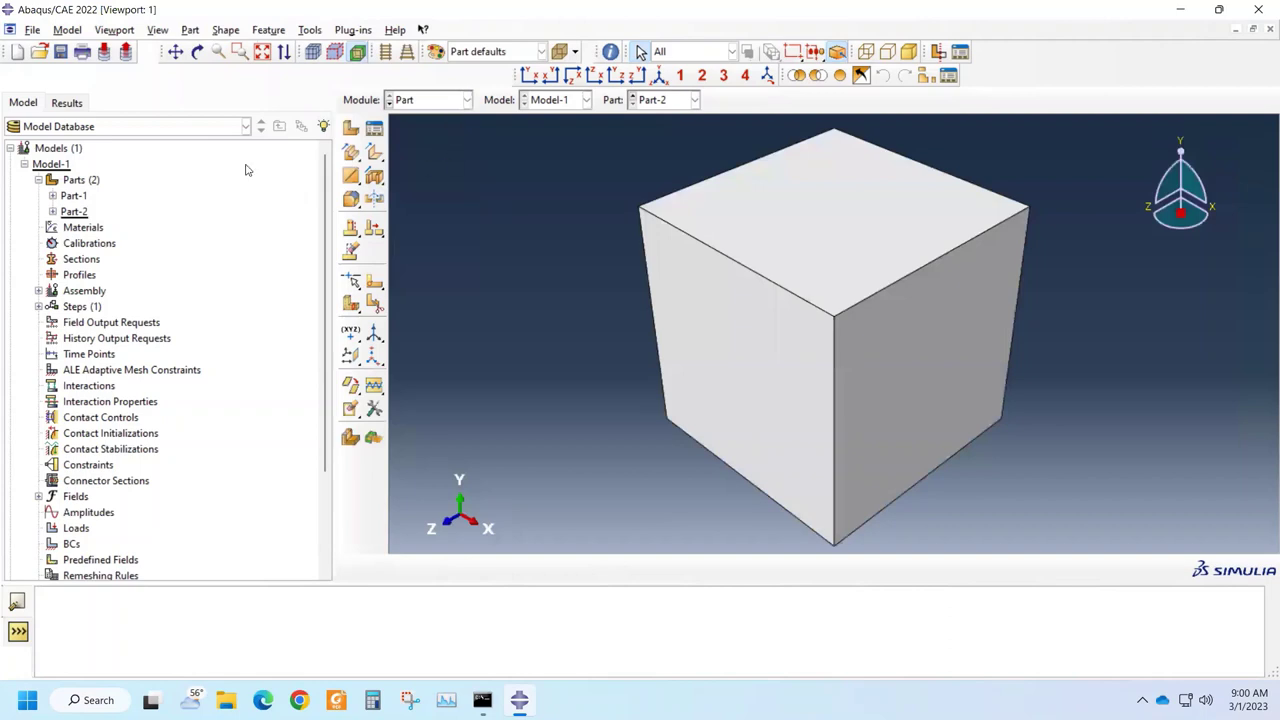
pyautogui.doubleClick(74, 196)
pyautogui.doubleClick(74, 212)
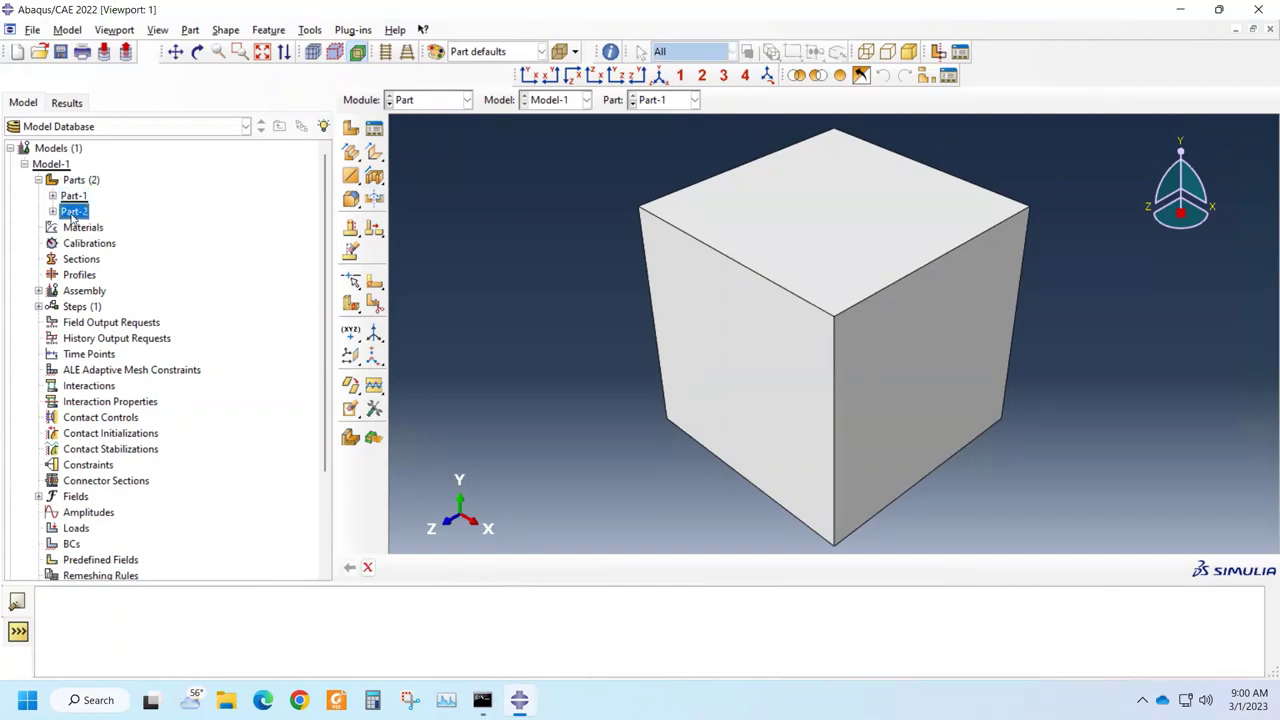
# Open the section sketch of Part-1's Solid extrude-1 for editing.
pyautogui.click(53, 196)
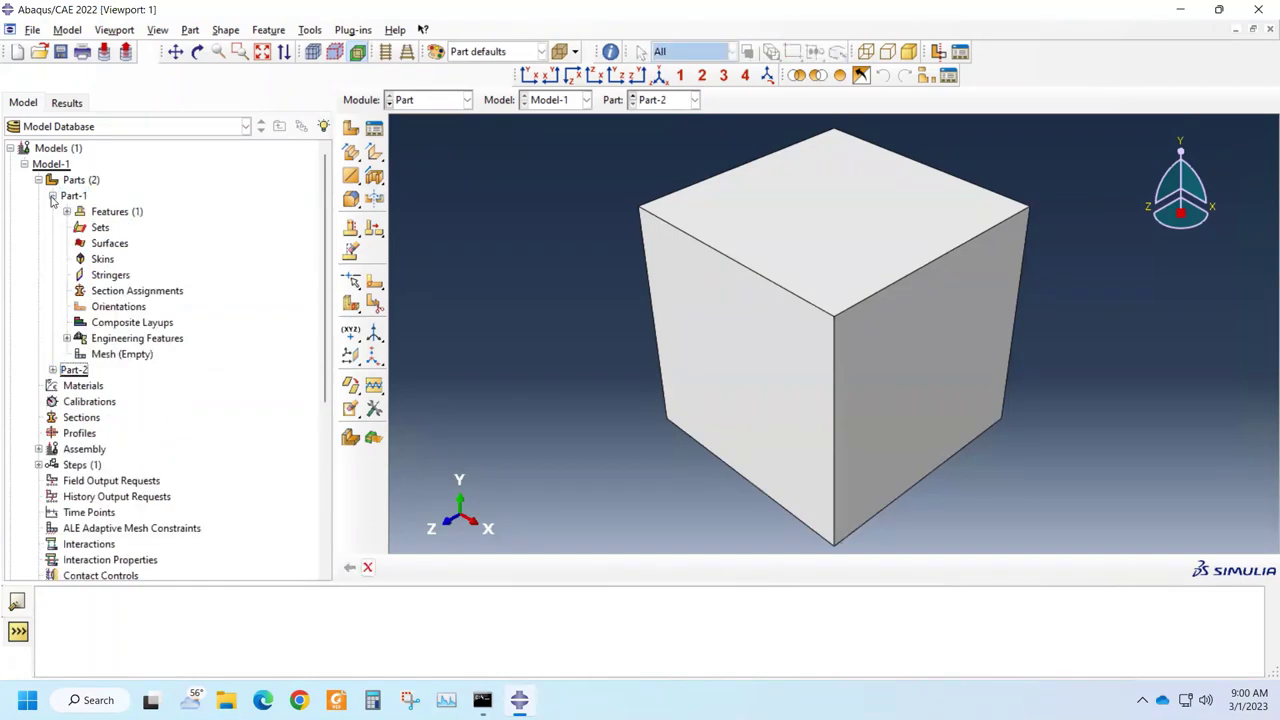
pyautogui.click(53, 196)
pyautogui.click(53, 196)
pyautogui.click(66, 211)
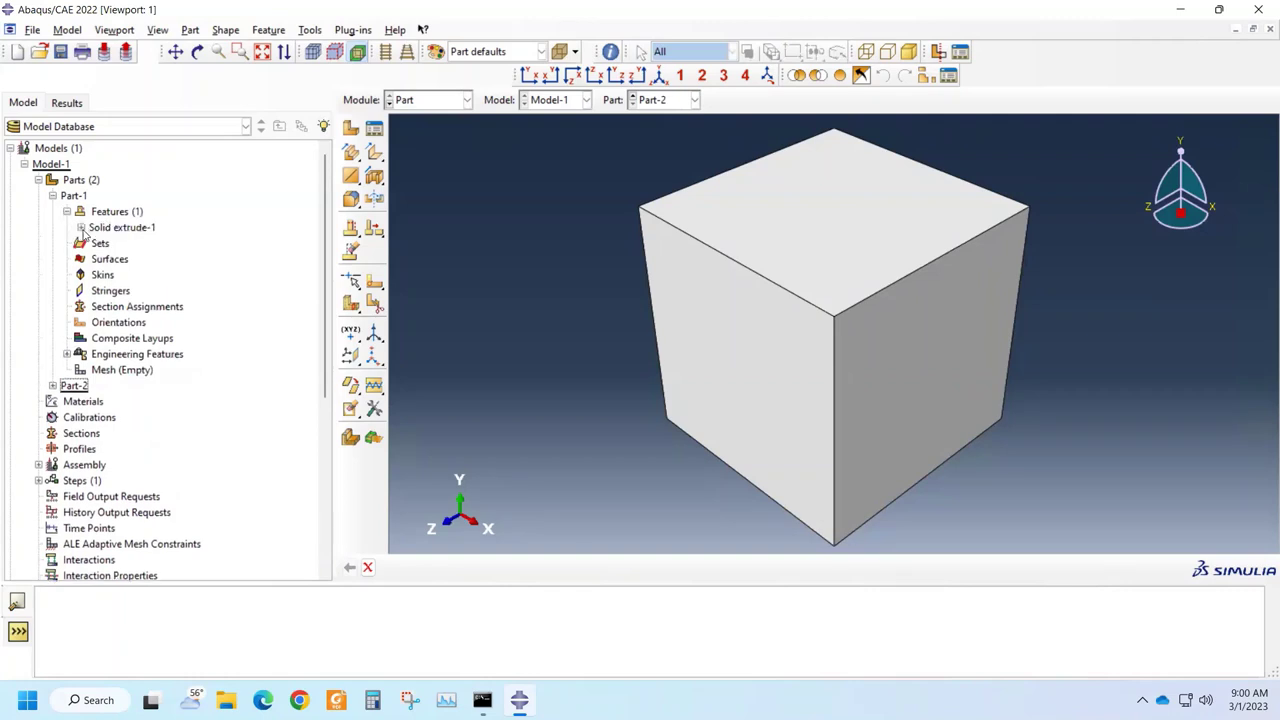
pyautogui.click(81, 227)
pyautogui.rightClick(141, 248)
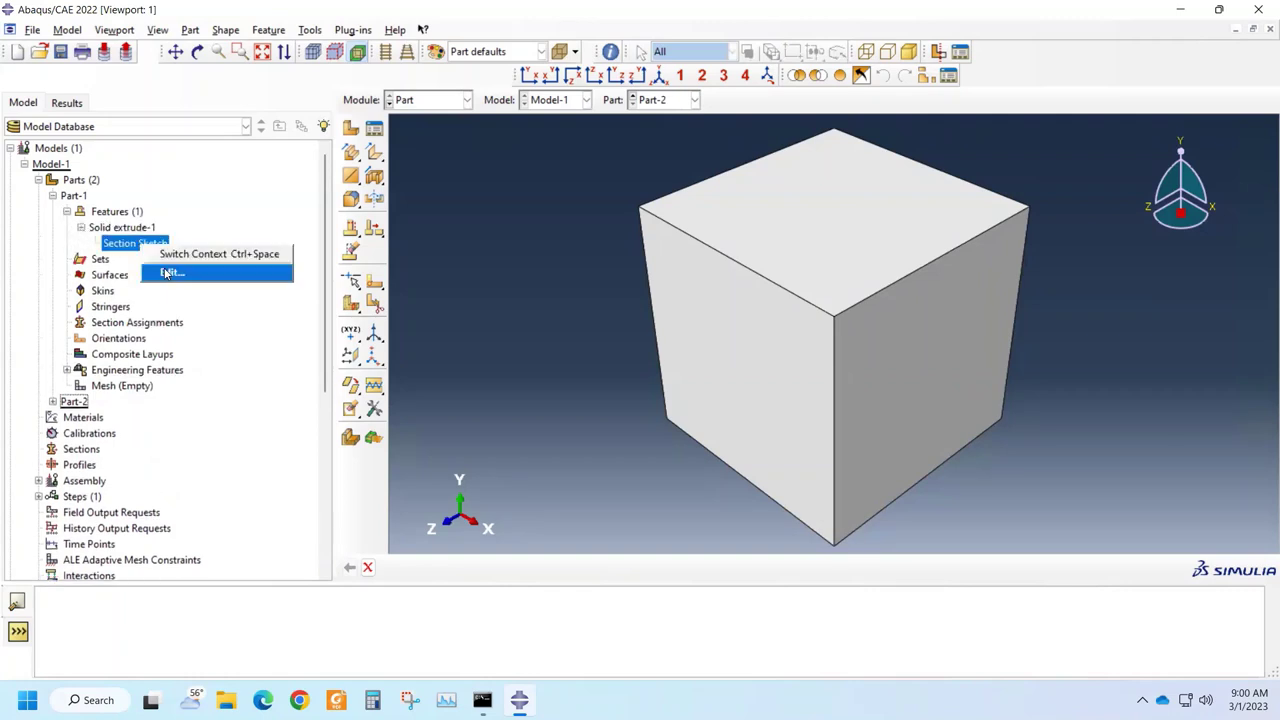
pyautogui.click(170, 272)
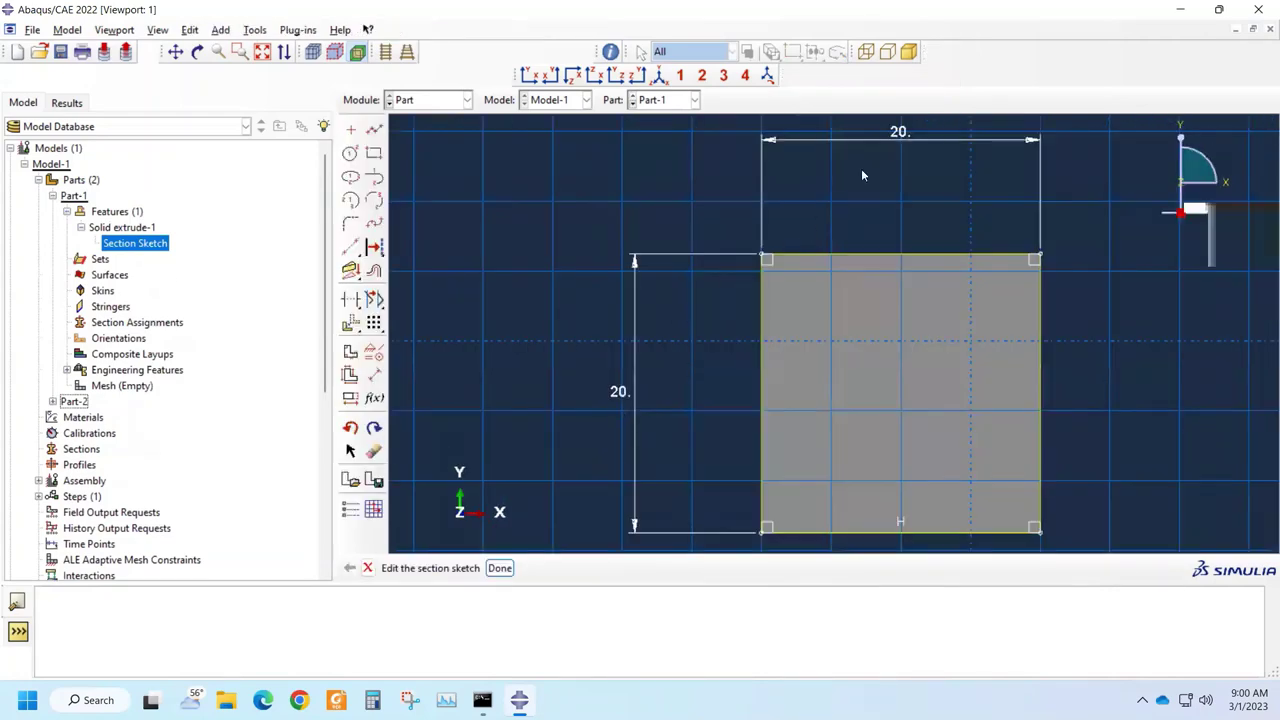
# Check the 20 × 20 square sketch, then exit it without regenerating Part-1.
pyautogui.click(52, 195)
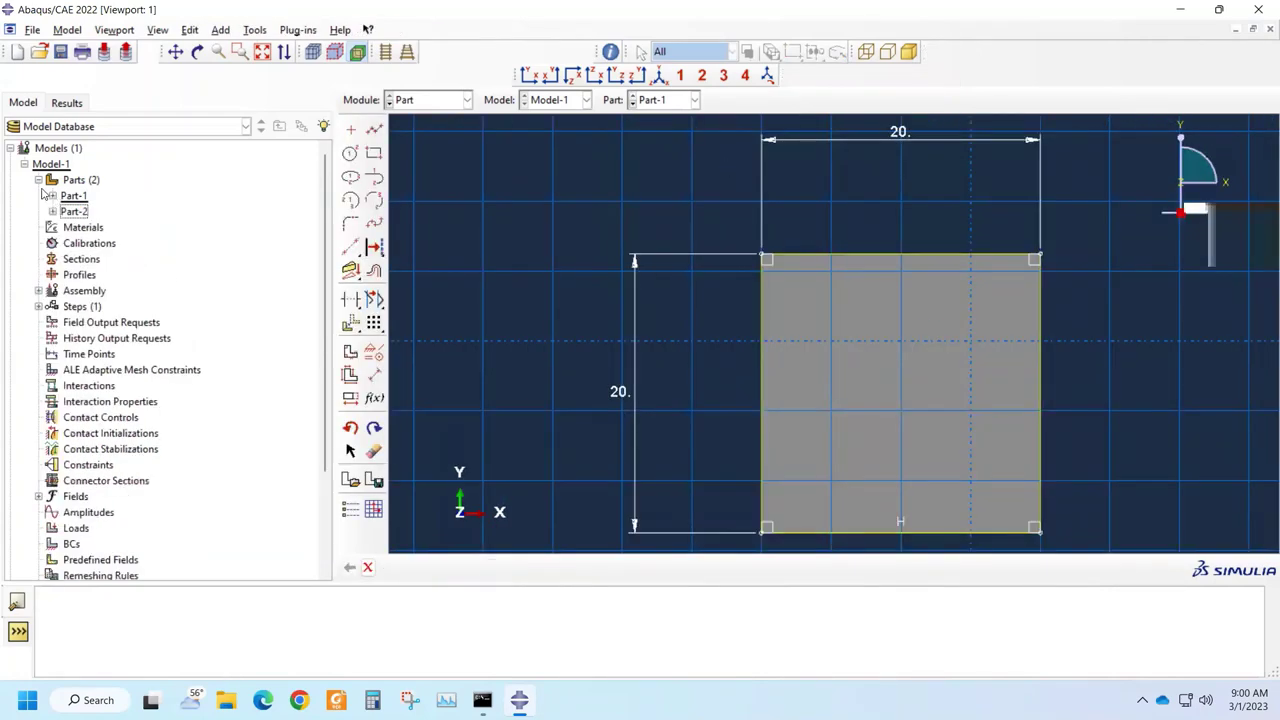
pyautogui.click(367, 568)
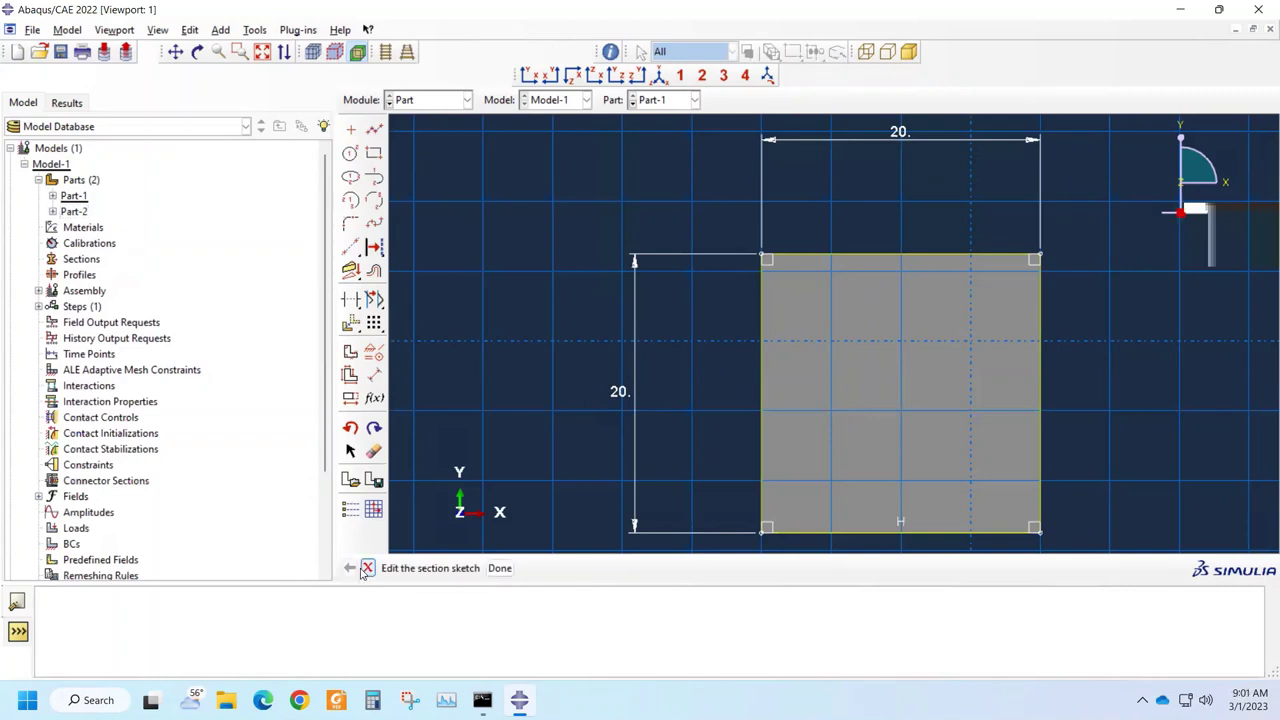
pyautogui.click(500, 568)
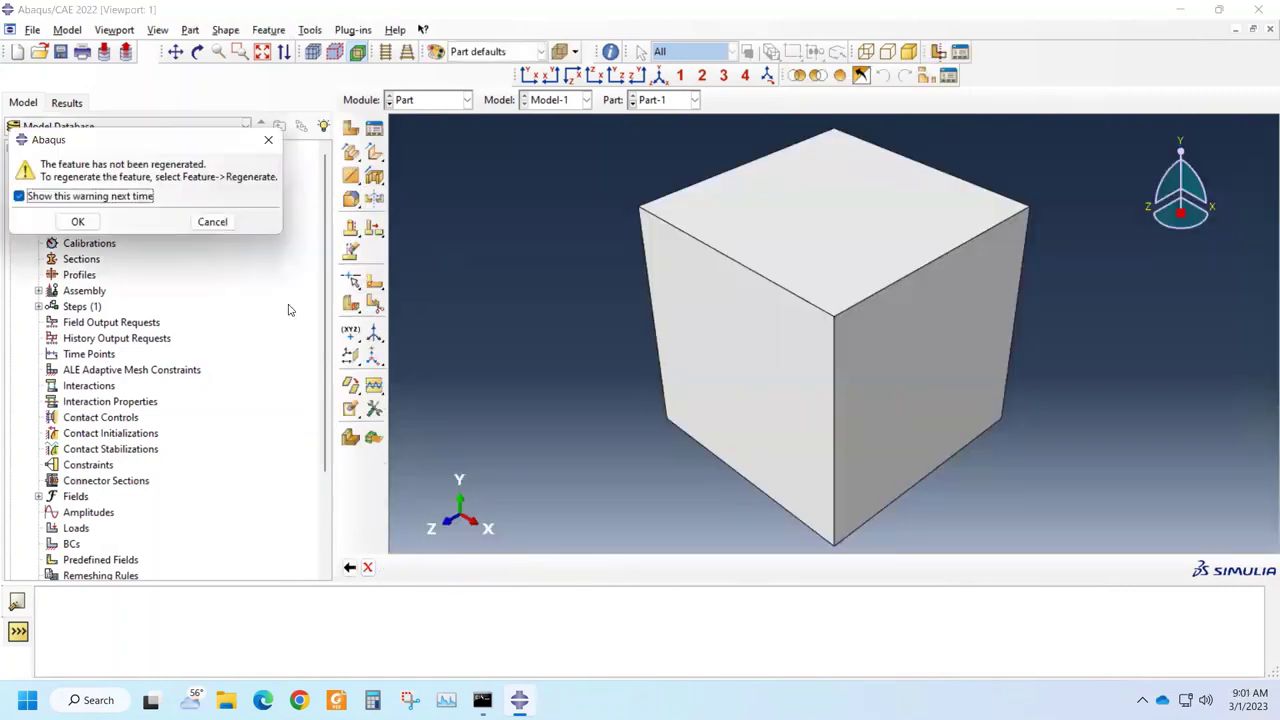
pyautogui.click(204, 222)
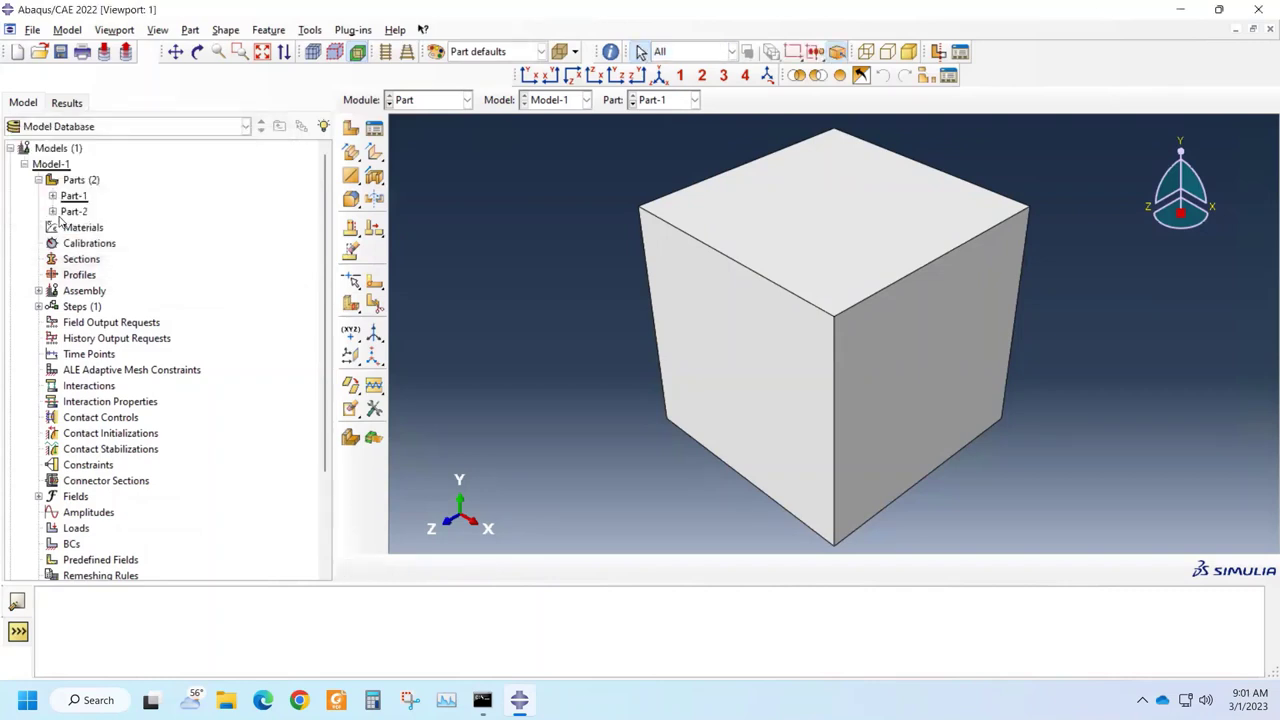
# Open the section sketch of Part-2's Solid extrude-1 for editing.
pyautogui.click(64, 214)
pyautogui.click(53, 211)
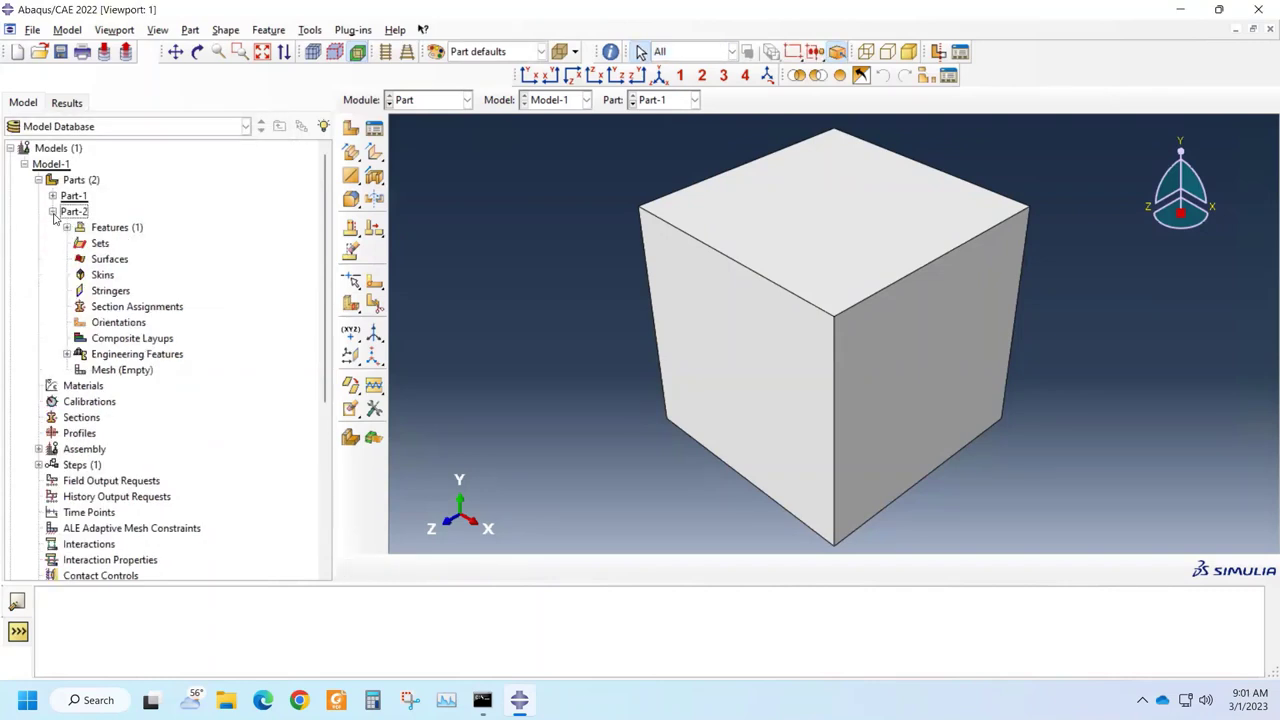
pyautogui.click(66, 228)
pyautogui.click(81, 243)
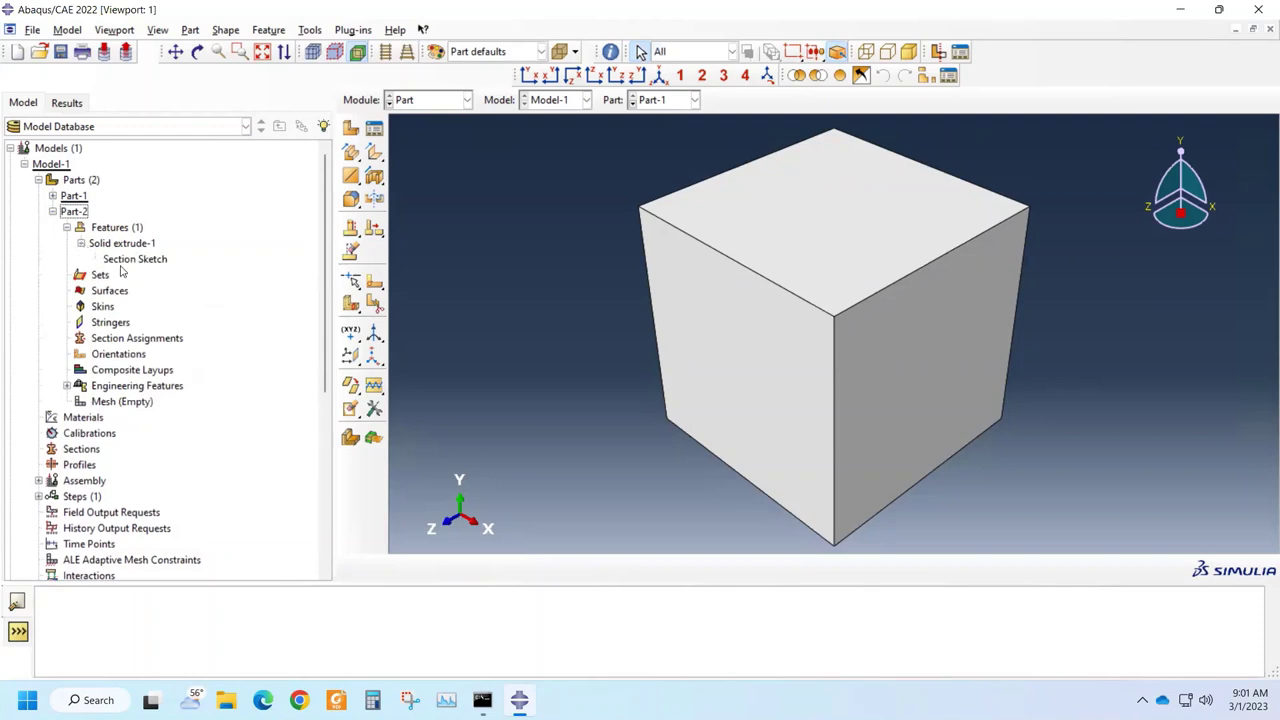
pyautogui.rightClick(127, 261)
pyautogui.click(156, 289)
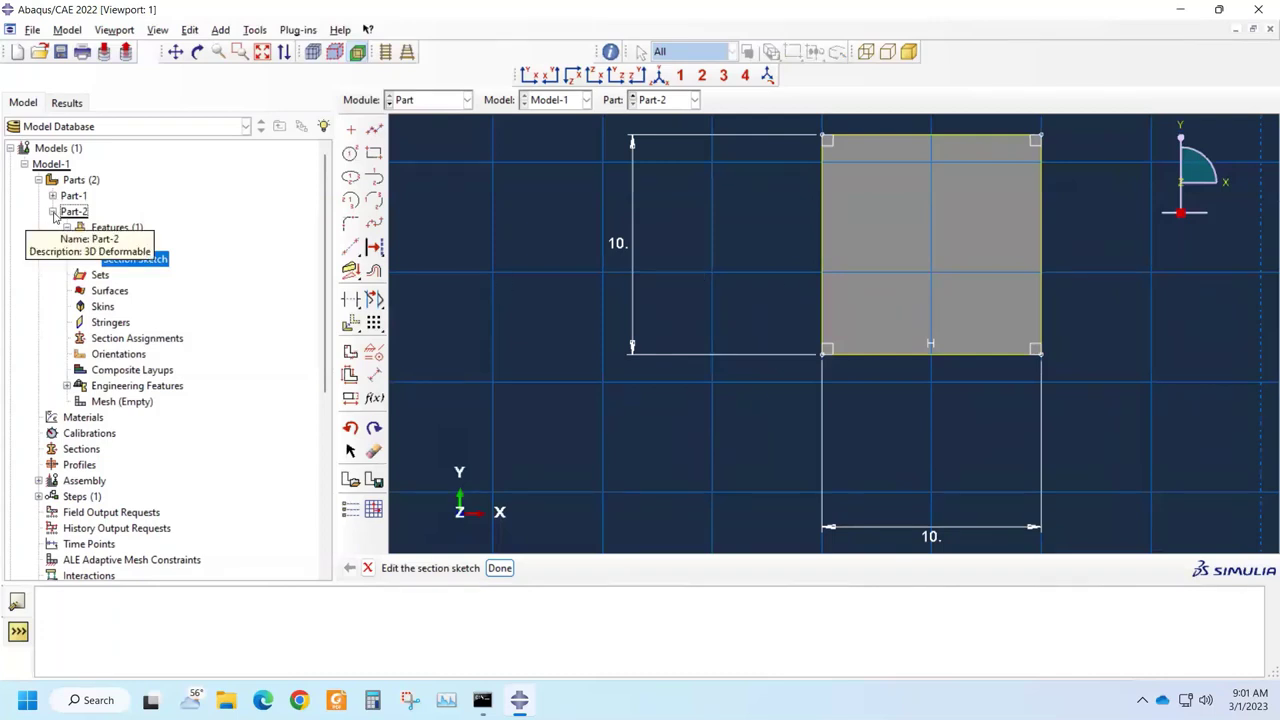
# Leave the 10 × 10 sketch, discard the changes and collapse Part-2 in the tree.
pyautogui.click(499, 568)
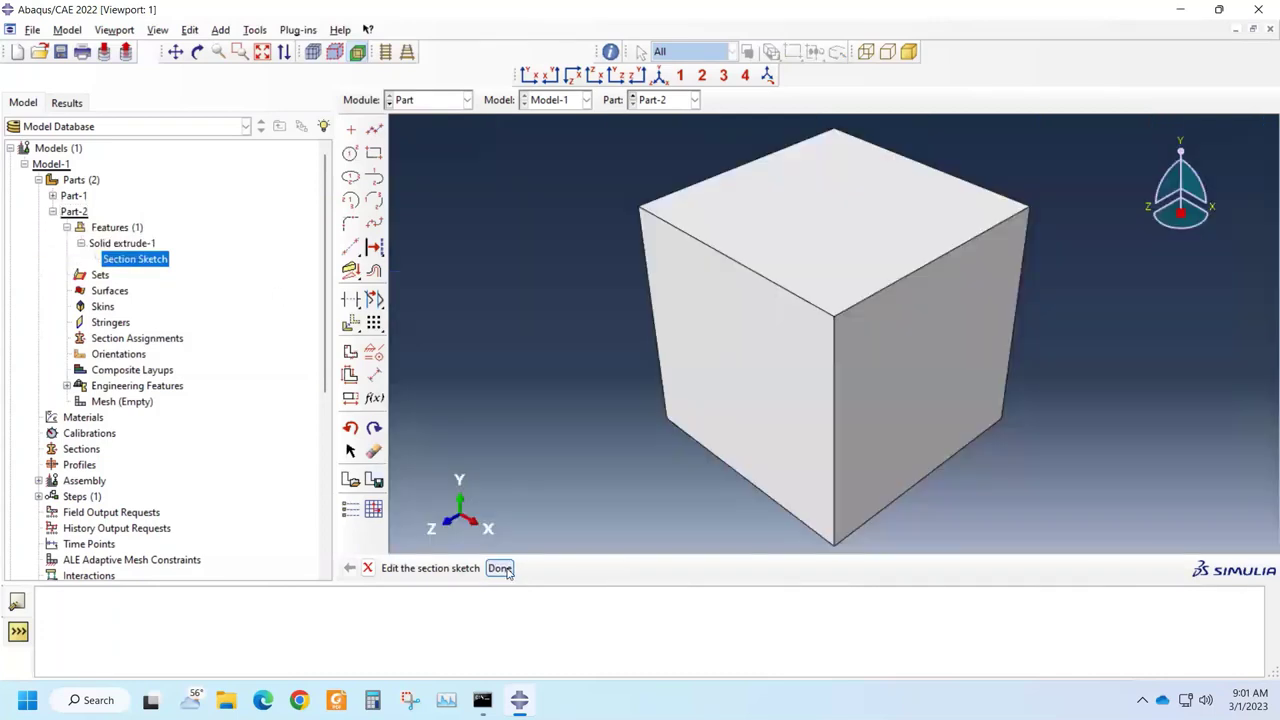
pyautogui.click(268, 139)
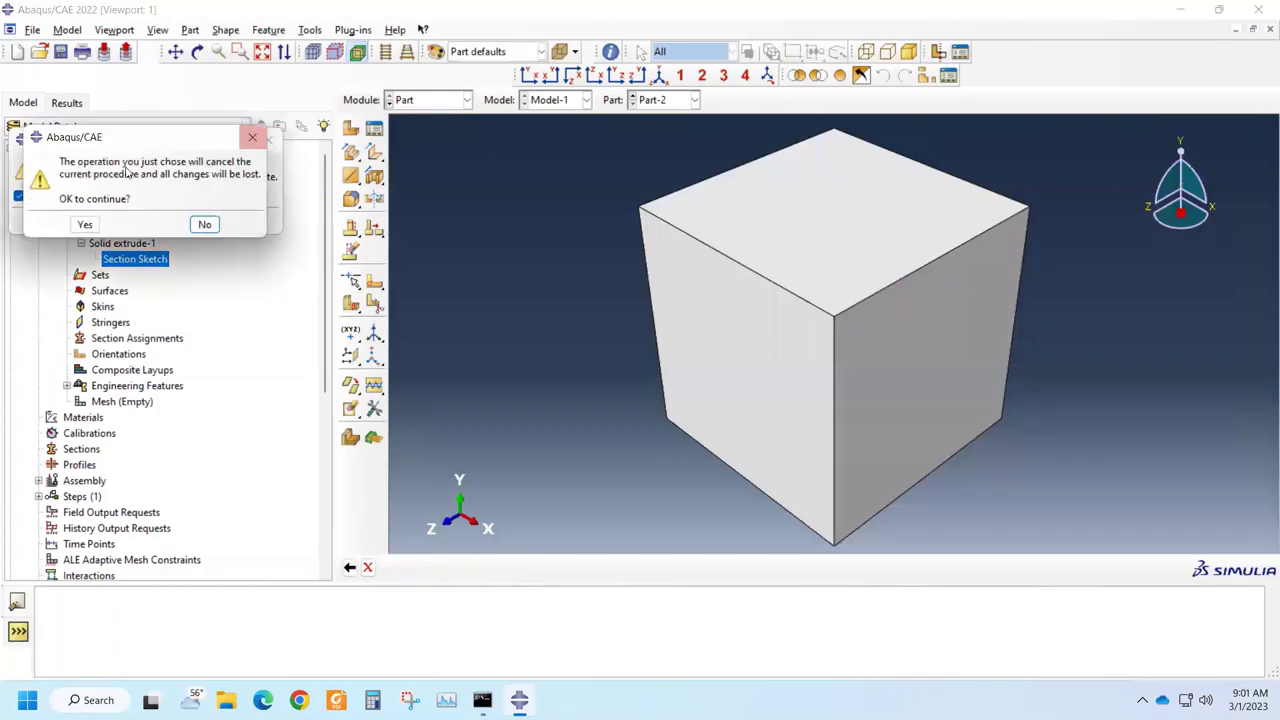
pyautogui.click(87, 225)
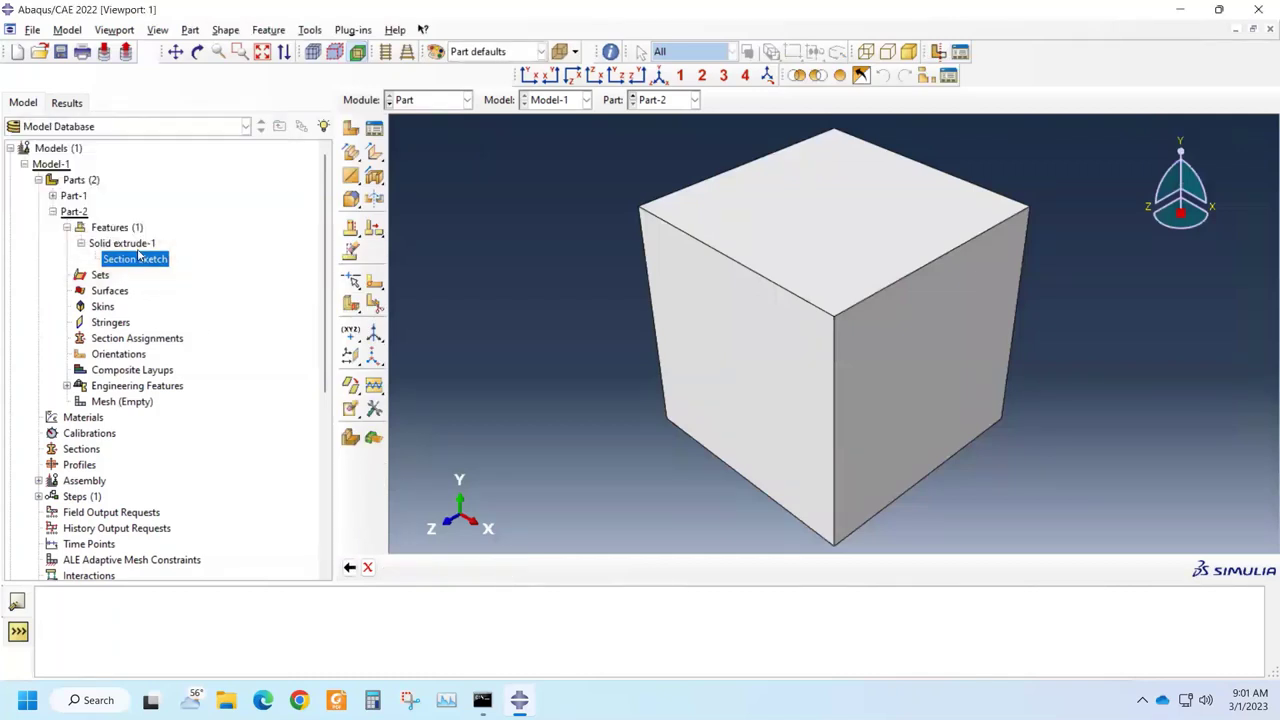
pyautogui.click(53, 212)
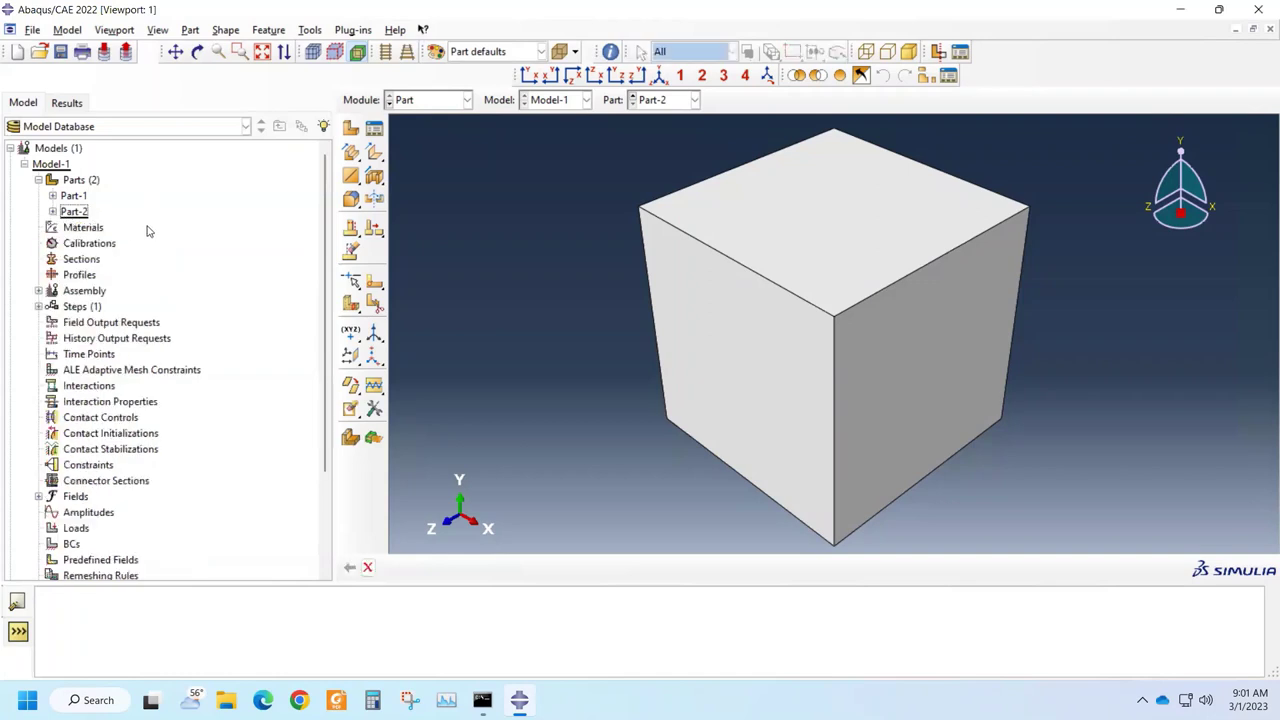
# Switch the Module selector to Assembly.
pyautogui.click(466, 100)
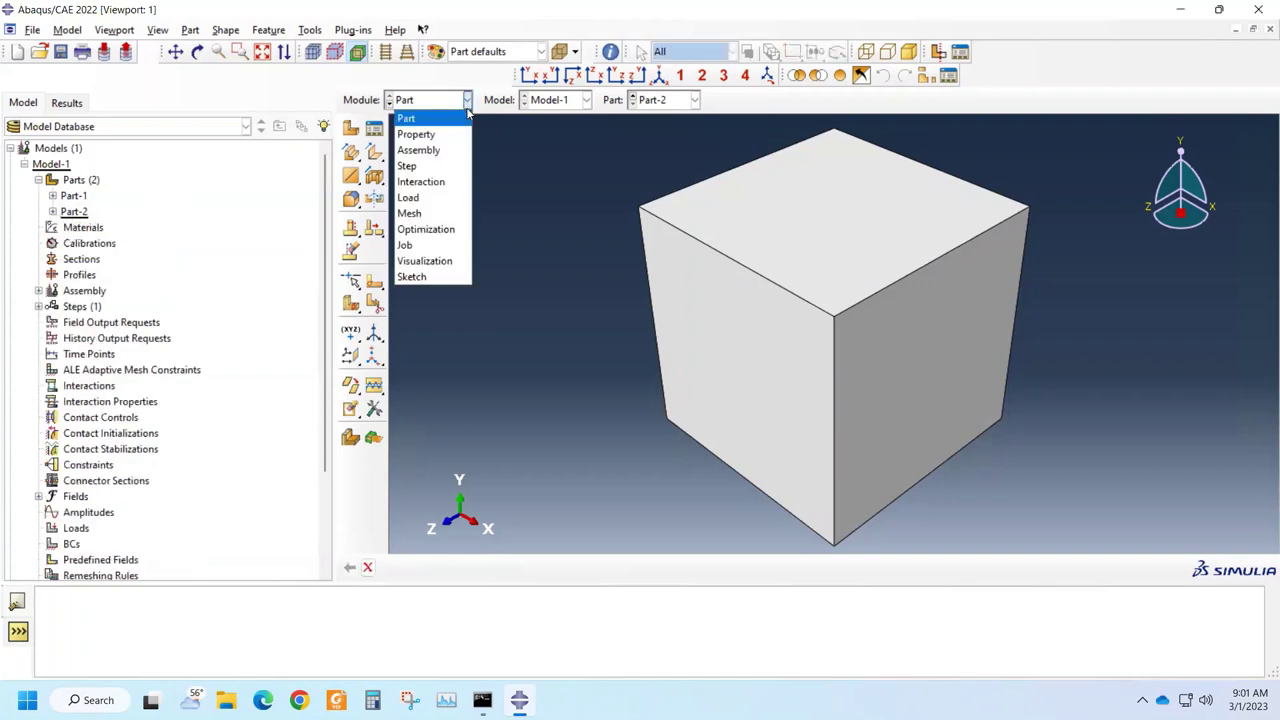
pyautogui.click(428, 151)
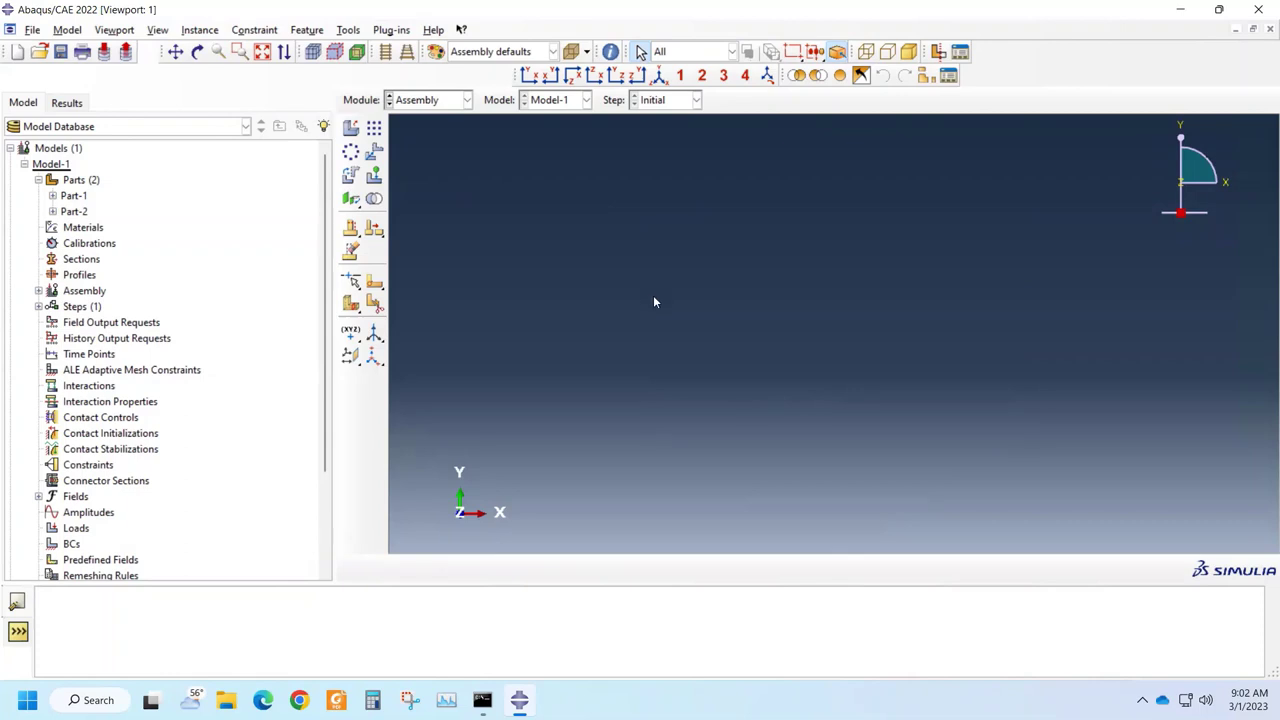
# Set up a dependent (mesh on part) instance of Part-1 in Create Instance.
pyautogui.click(350, 129)
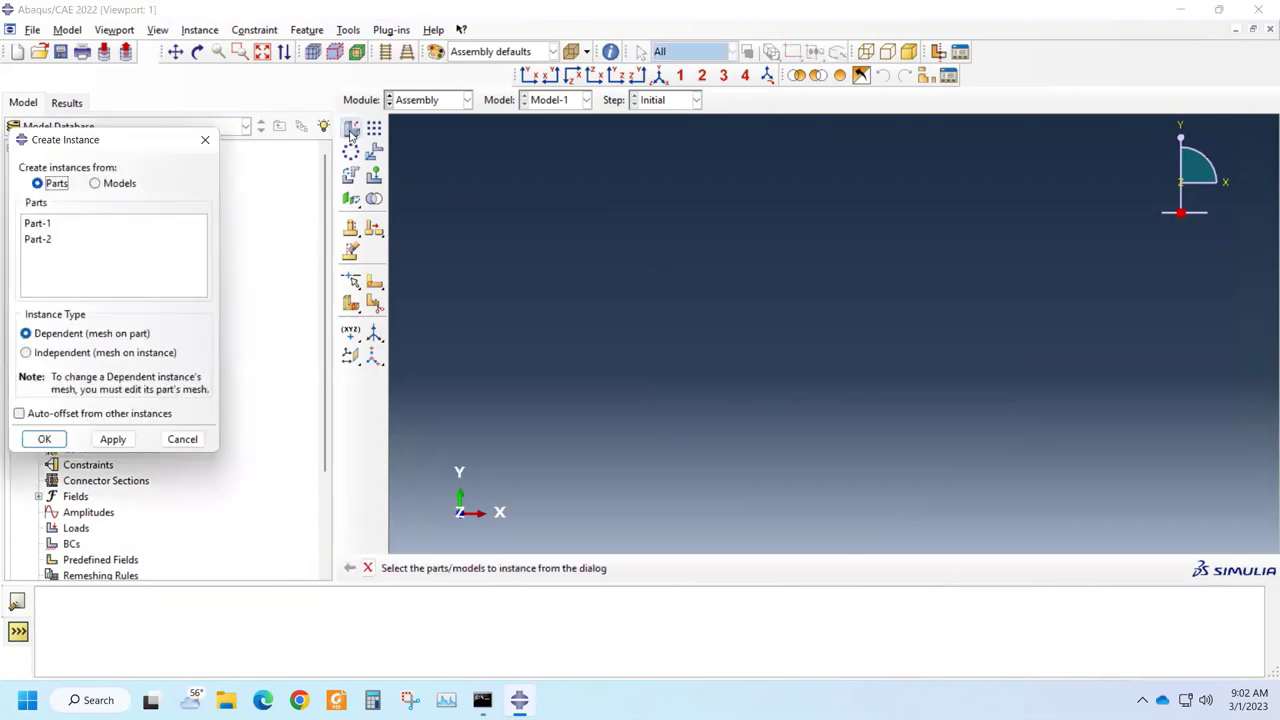
pyautogui.moveTo(84, 141); pyautogui.dragTo(180, 162)
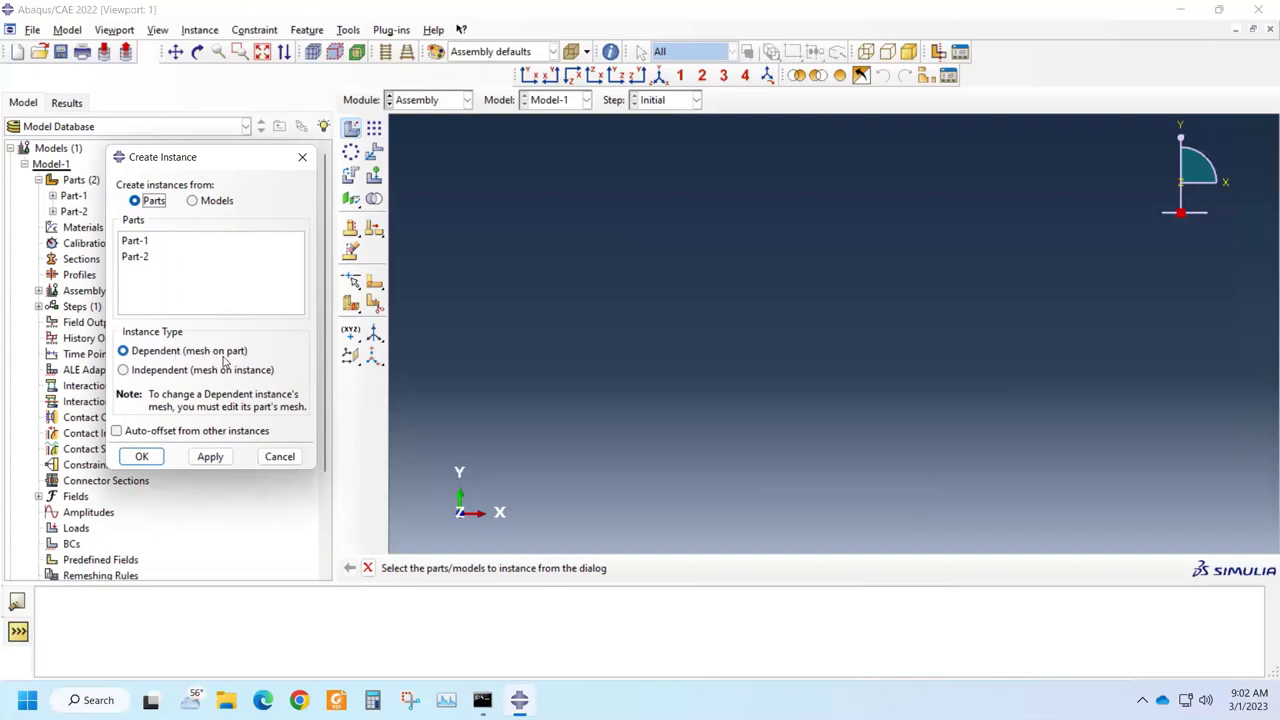
pyautogui.click(125, 371)
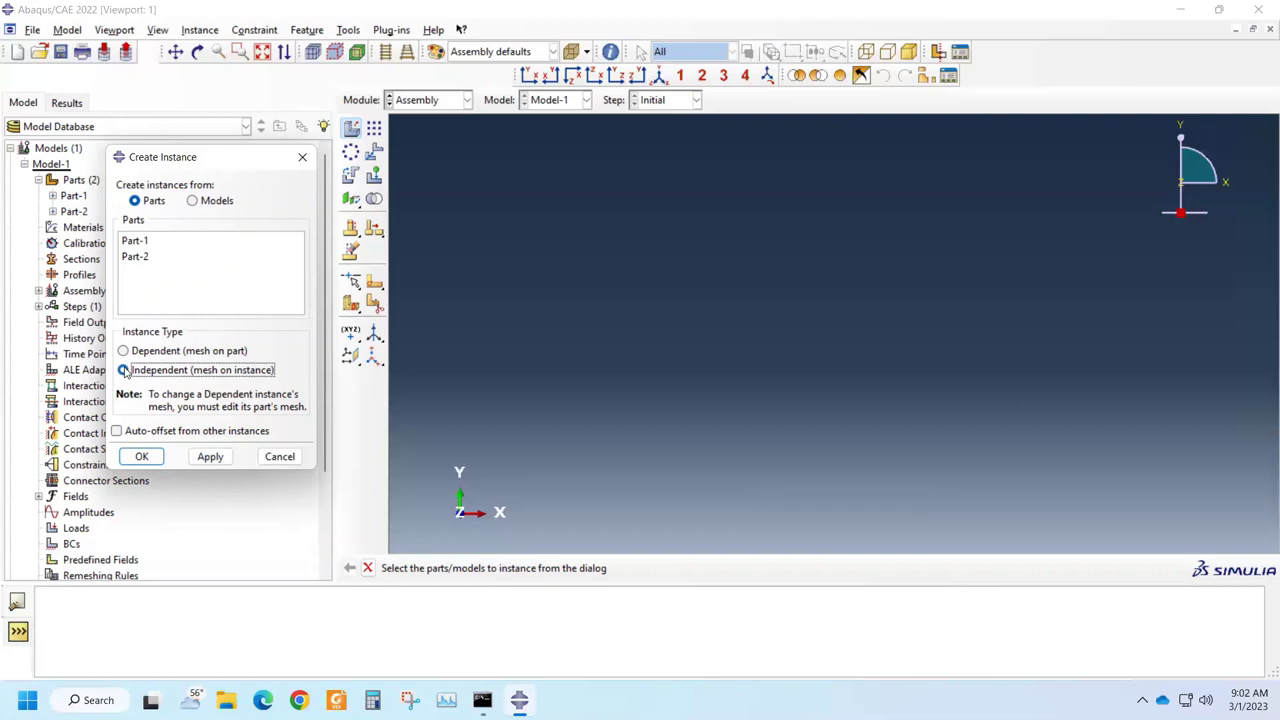
pyautogui.click(124, 370)
pyautogui.click(124, 351)
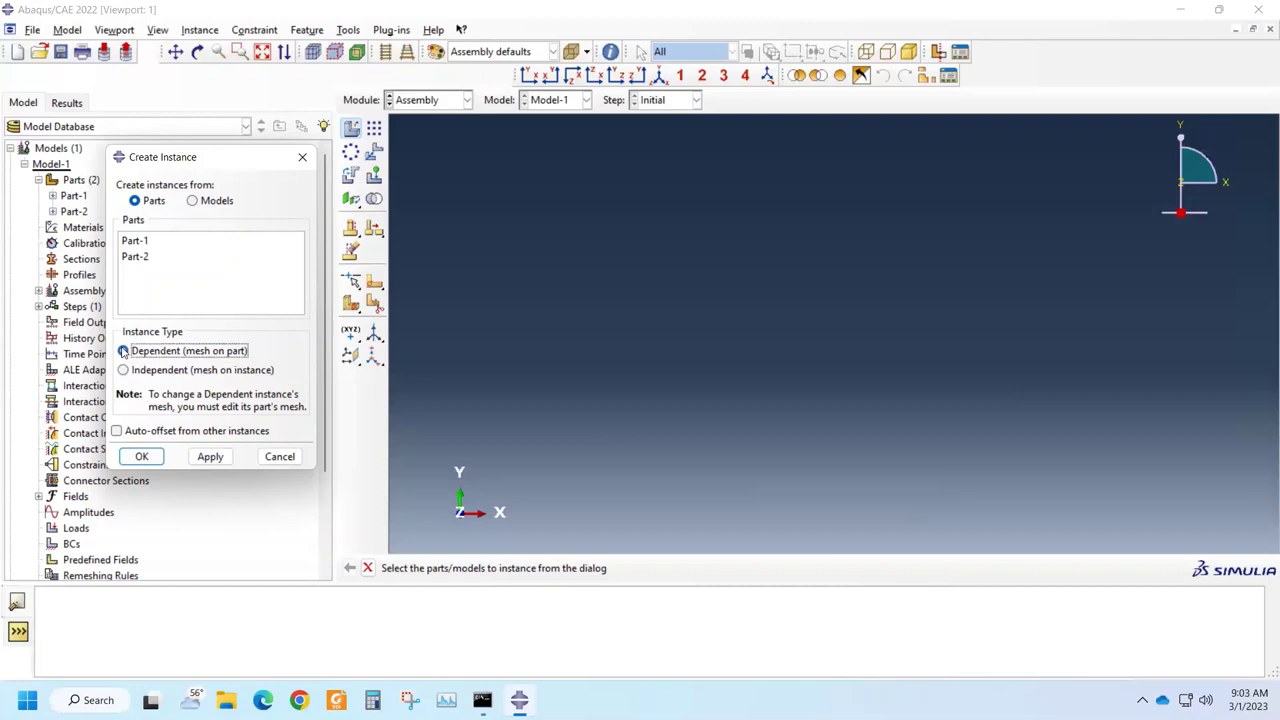
pyautogui.click(139, 242)
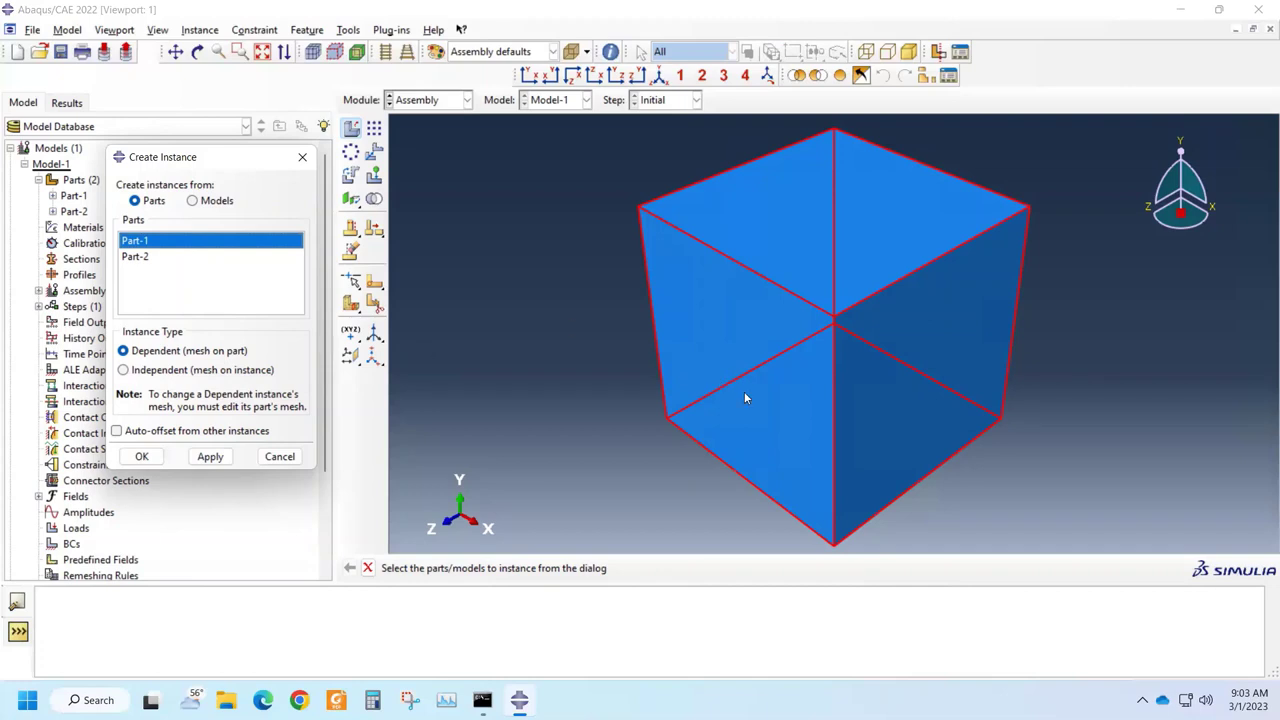
pyautogui.scroll(-5, 745, 397)
pyautogui.scroll(2, 745, 397)
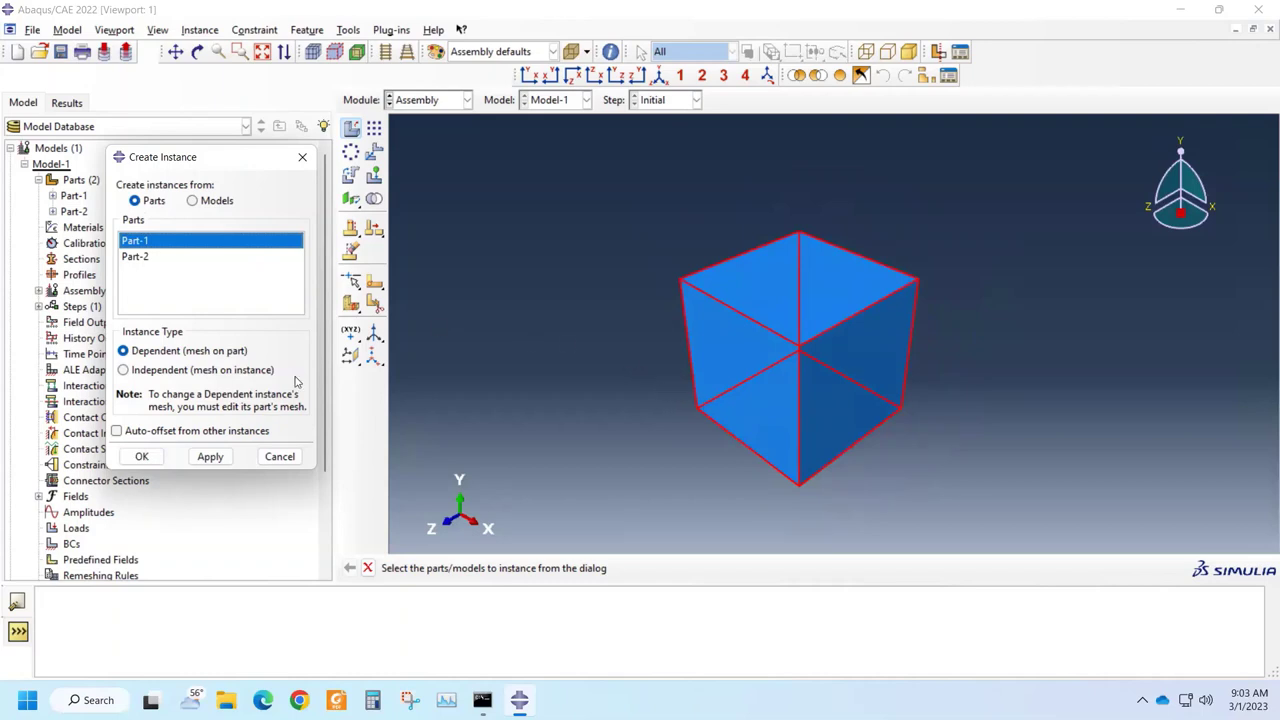
# Place the Part-1 large cube instance in the assembly.
pyautogui.click(141, 457)
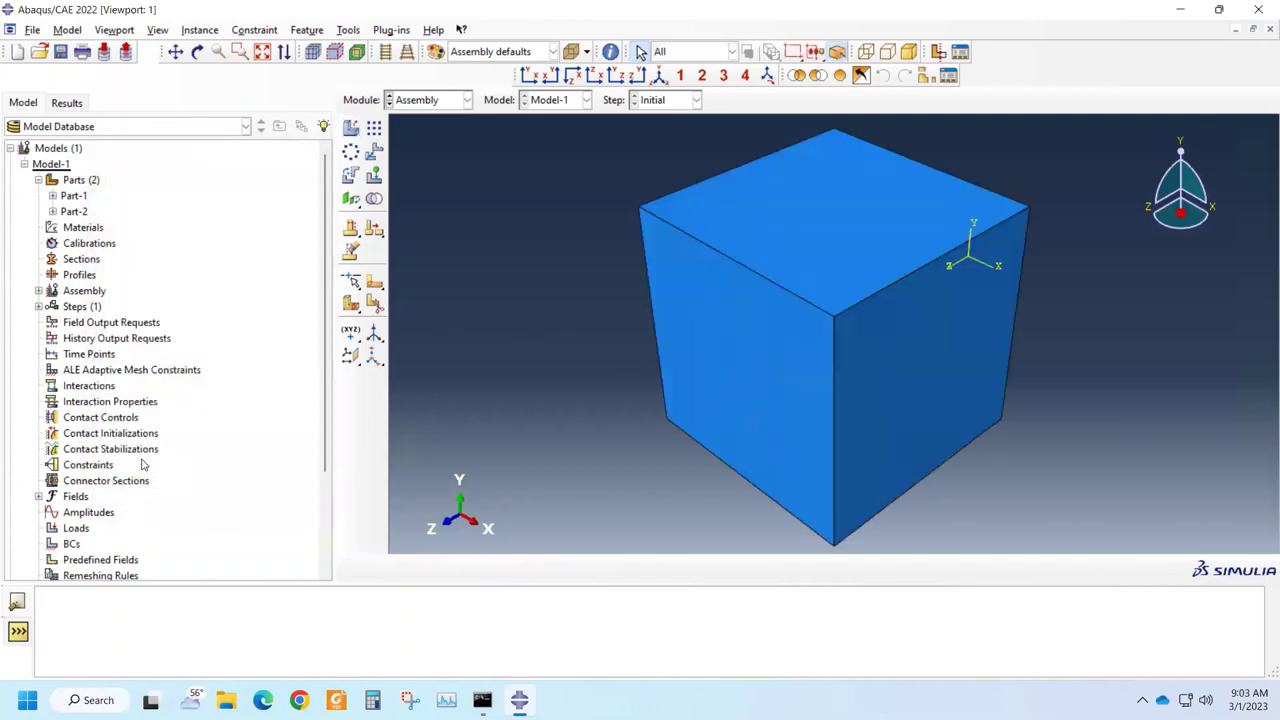
pyautogui.scroll(-2, 704, 371)
pyautogui.scroll(-1, 704, 372)
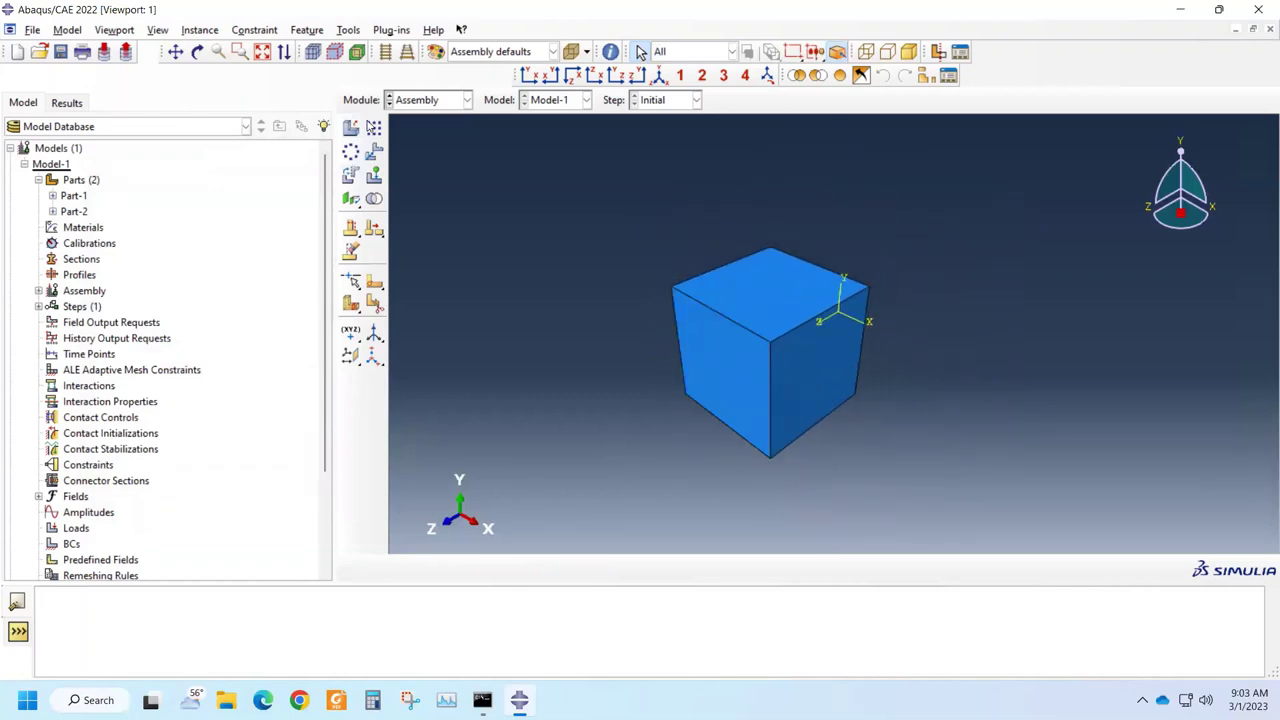
# Add a Part-2 instance with Auto-offset from other instances enabled.
pyautogui.click(350, 128)
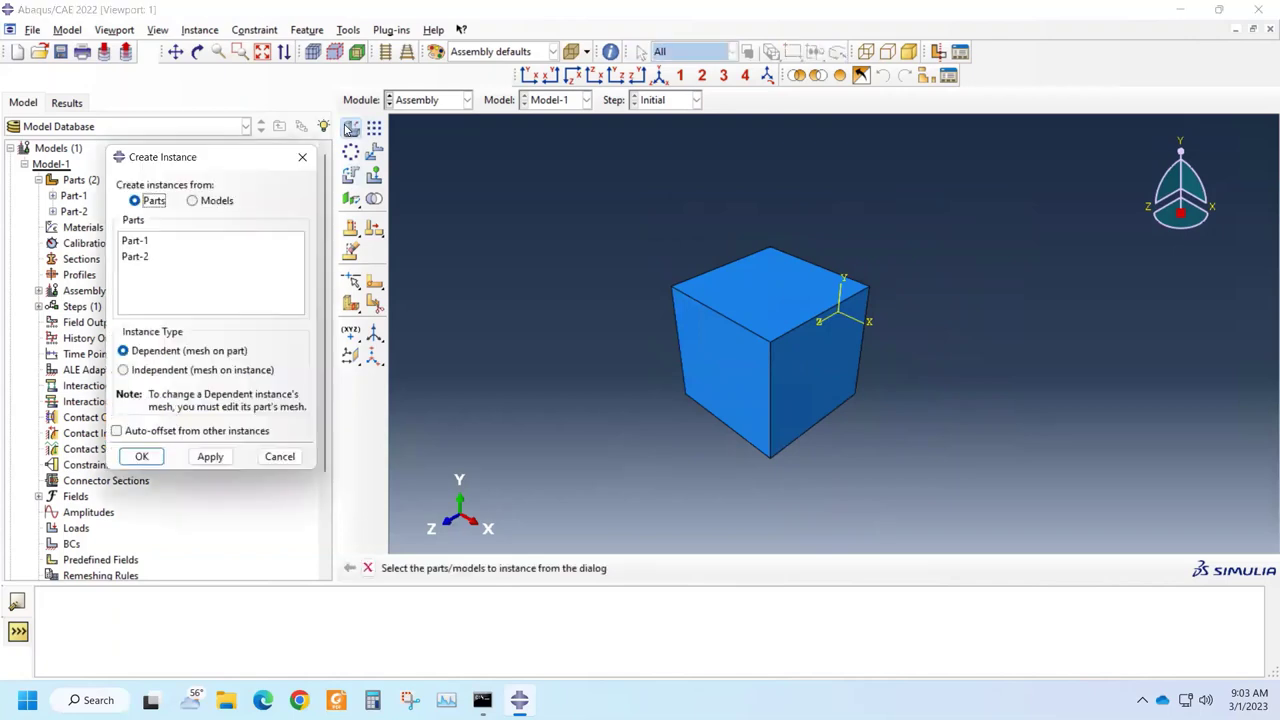
pyautogui.click(145, 257)
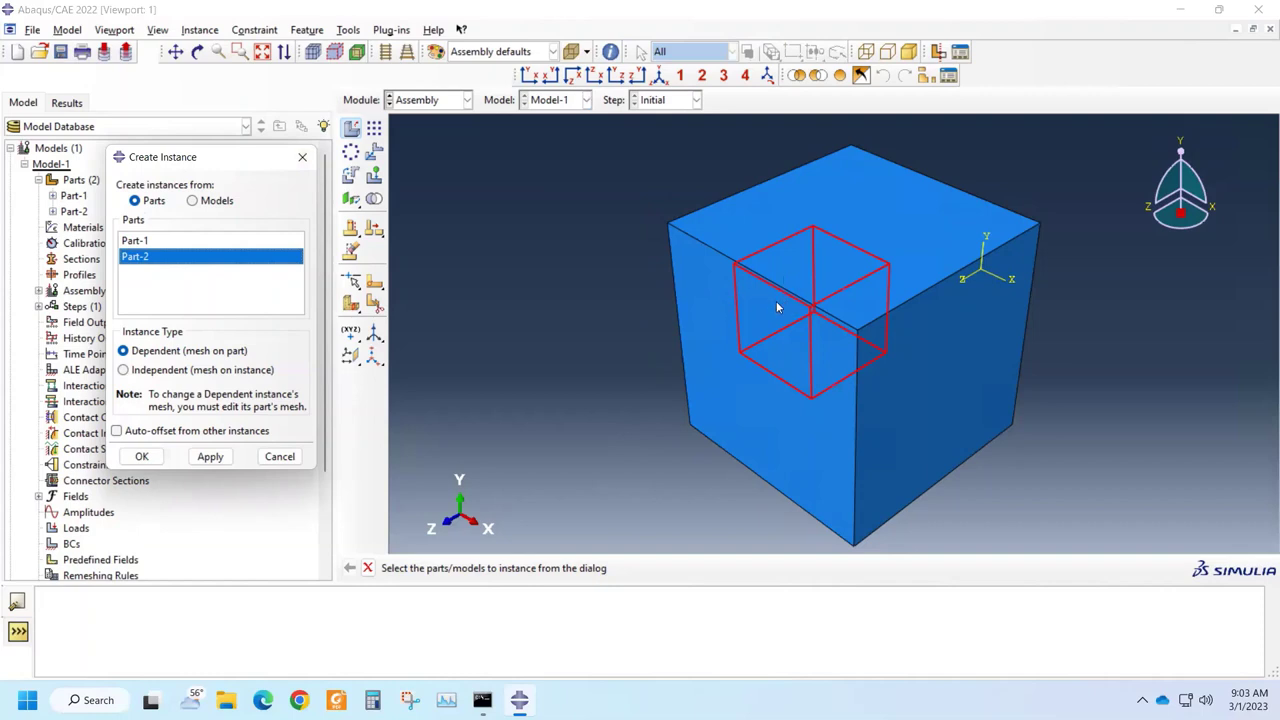
pyautogui.click(118, 433)
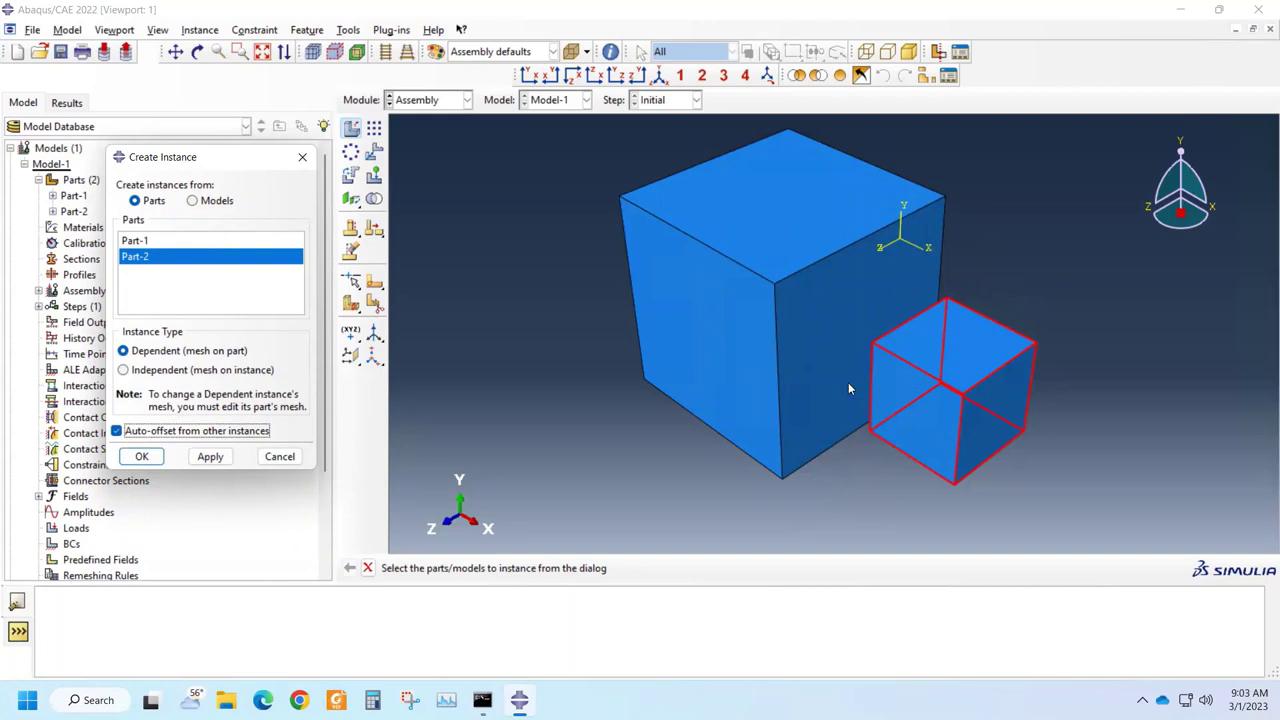
pyautogui.click(148, 458)
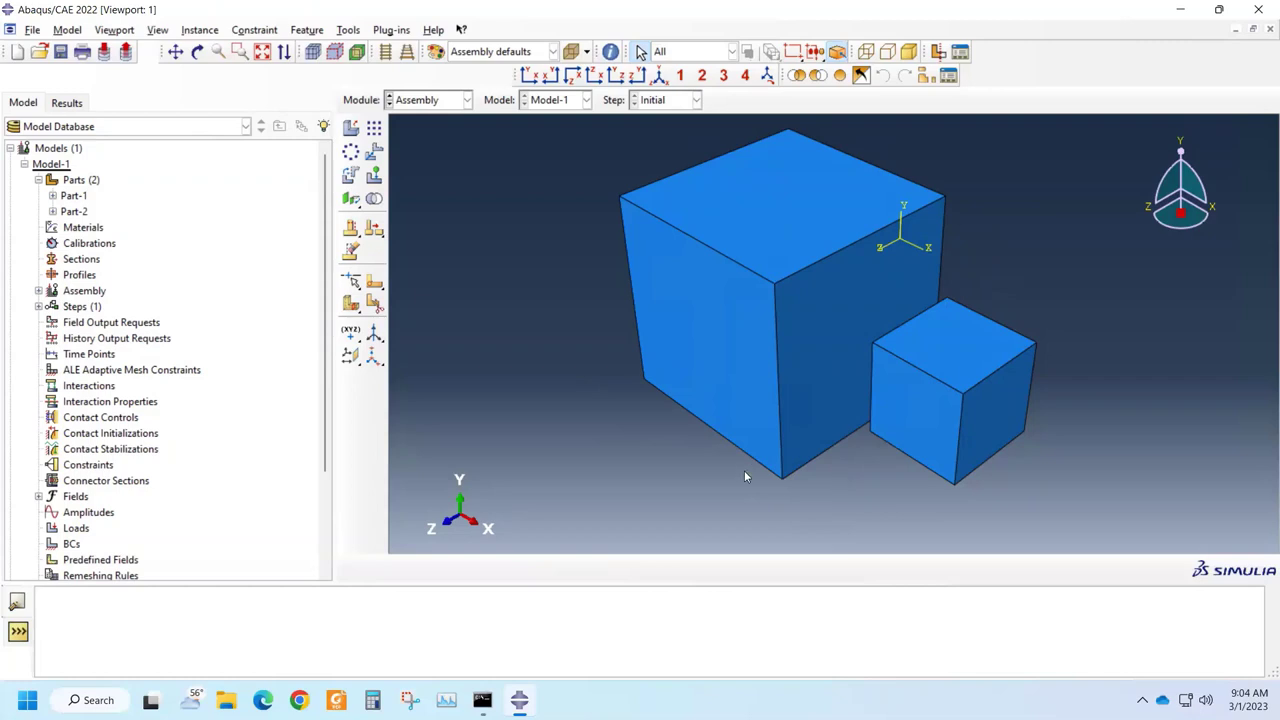
# Add a second auto-offset Part-2 cube instance to the assembly.
pyautogui.click(349, 130)
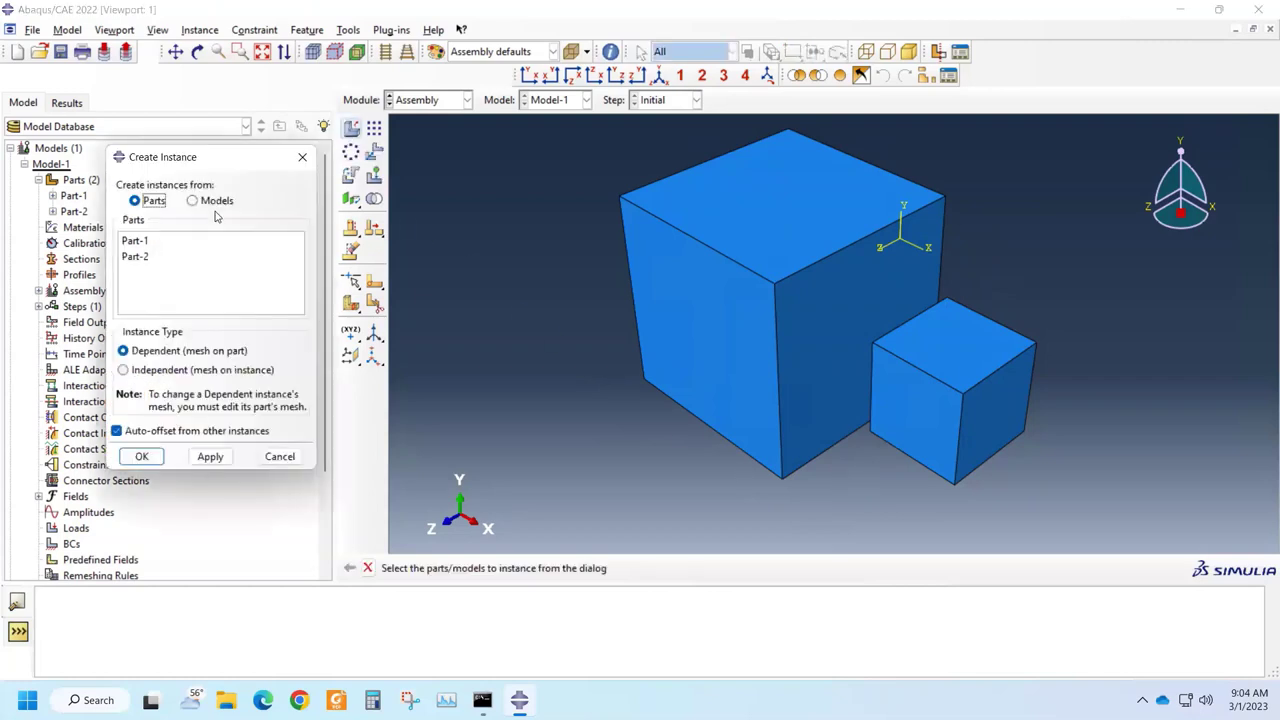
pyautogui.click(133, 258)
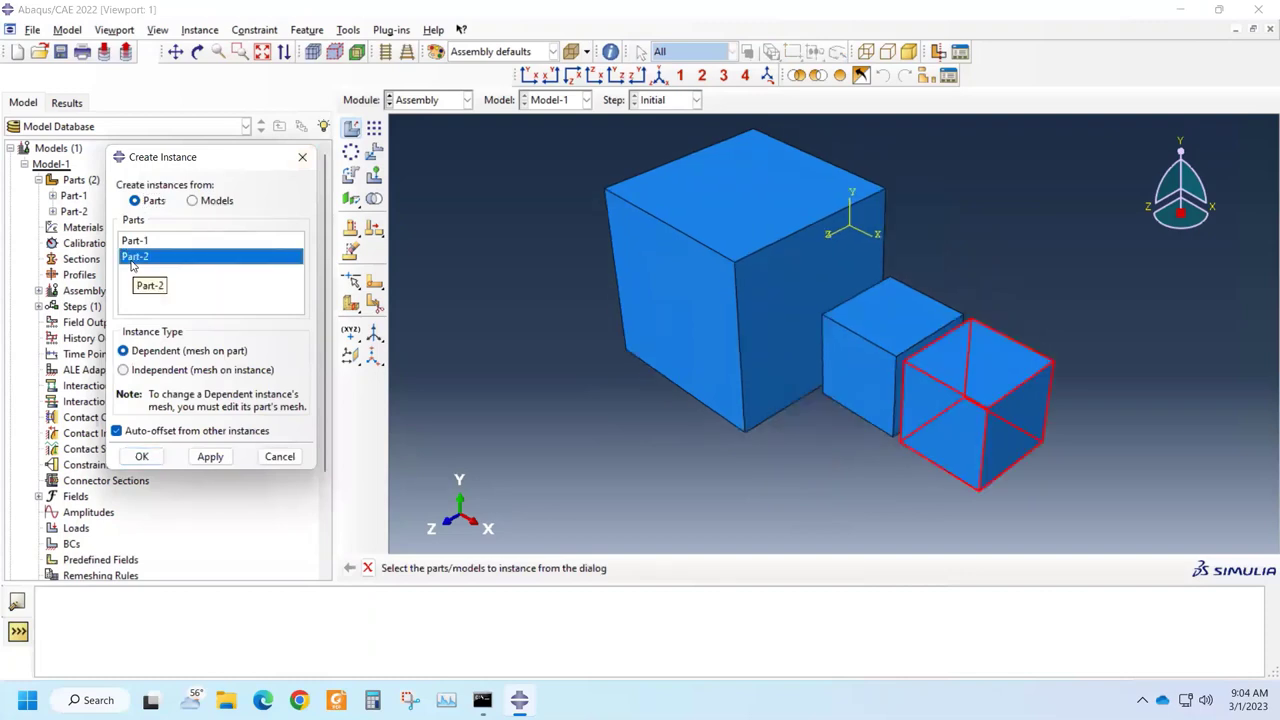
pyautogui.click(138, 457)
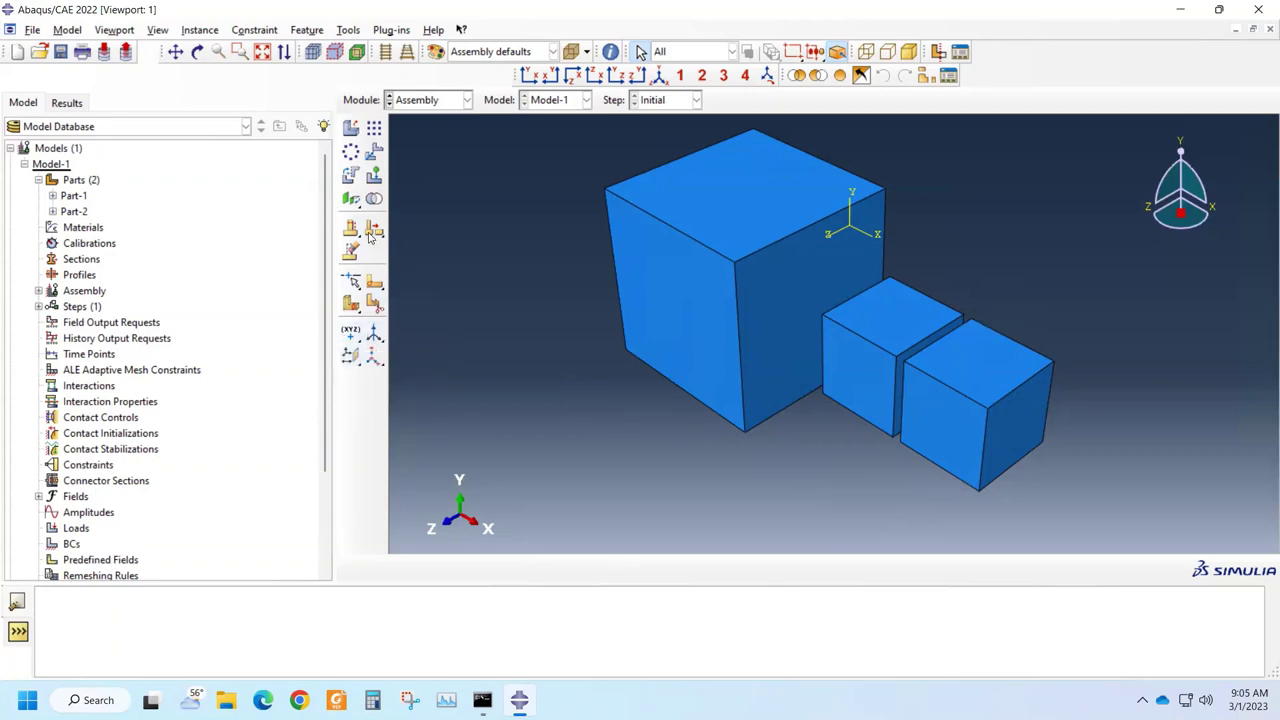
pyautogui.click(465, 101)
# Switch to the Part module and then back to Assembly.
pyautogui.click(423, 119)
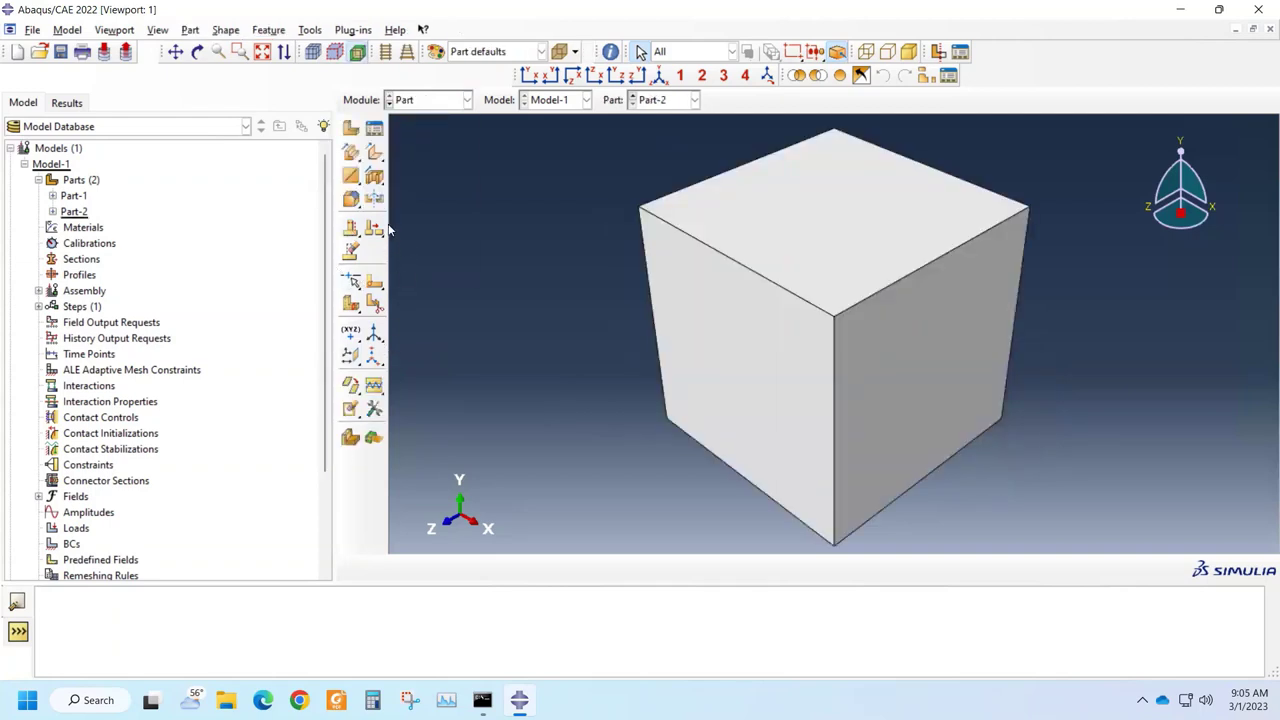
pyautogui.click(466, 100)
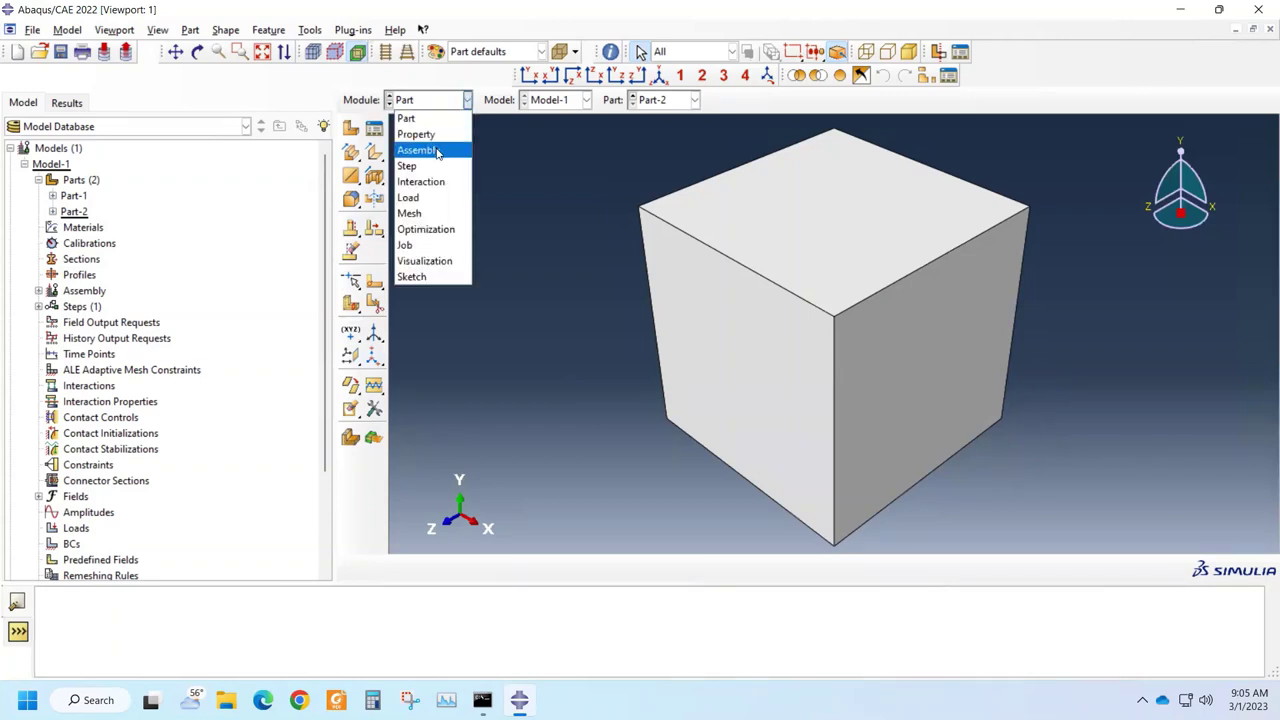
pyautogui.click(436, 150)
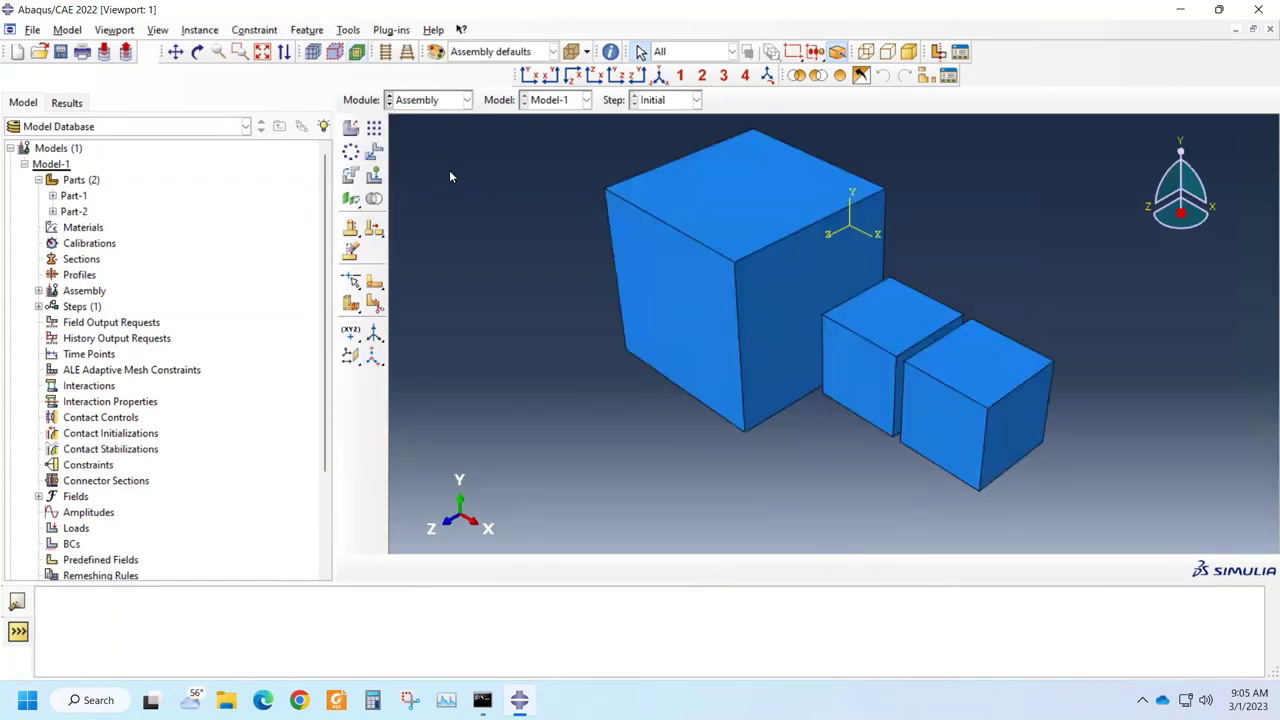
# Linear-pattern the outer small cube: 2 copies at offset 10 in both directions.
pyautogui.click(377, 136)
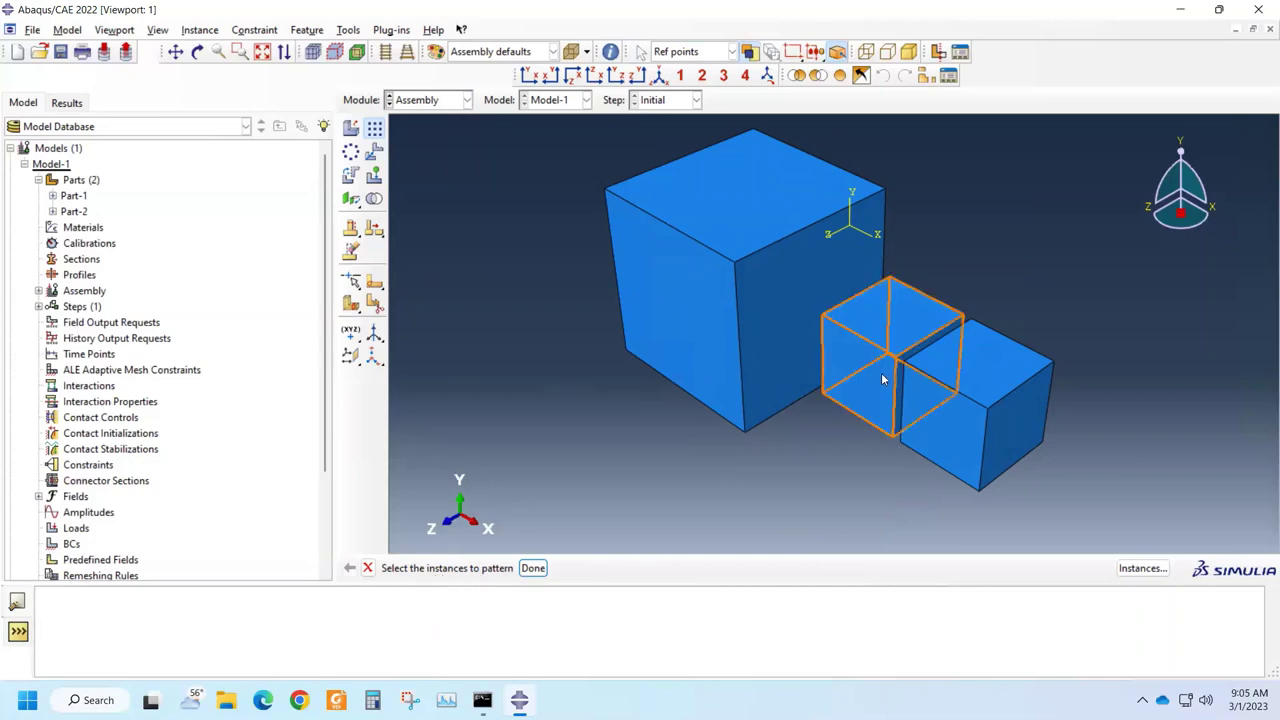
pyautogui.click(966, 437)
pyautogui.click(533, 568)
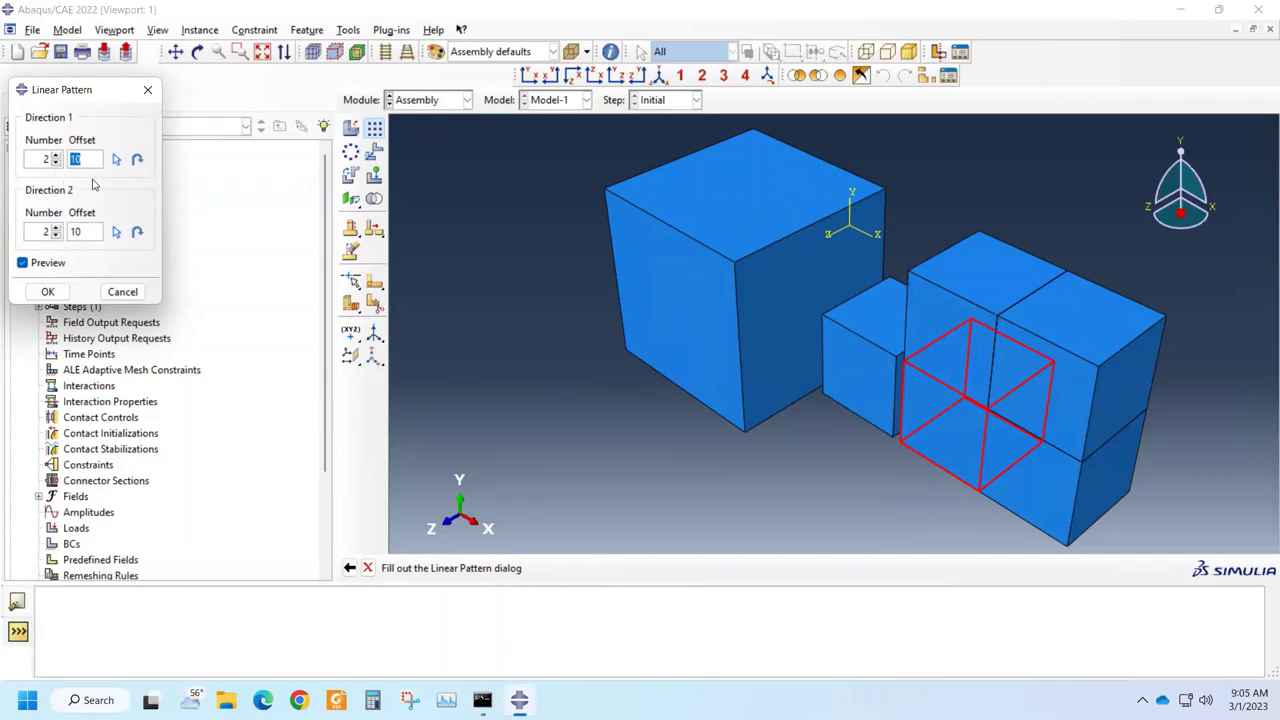
pyautogui.click(24, 267)
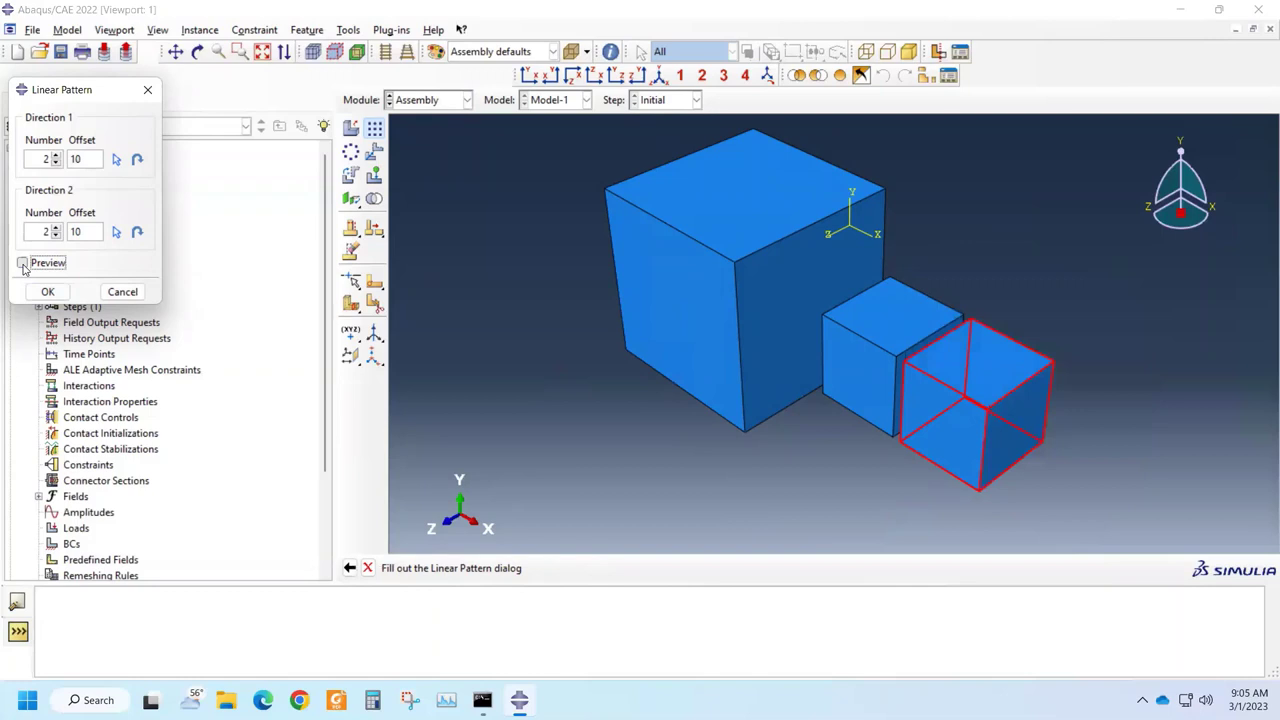
pyautogui.click(24, 266)
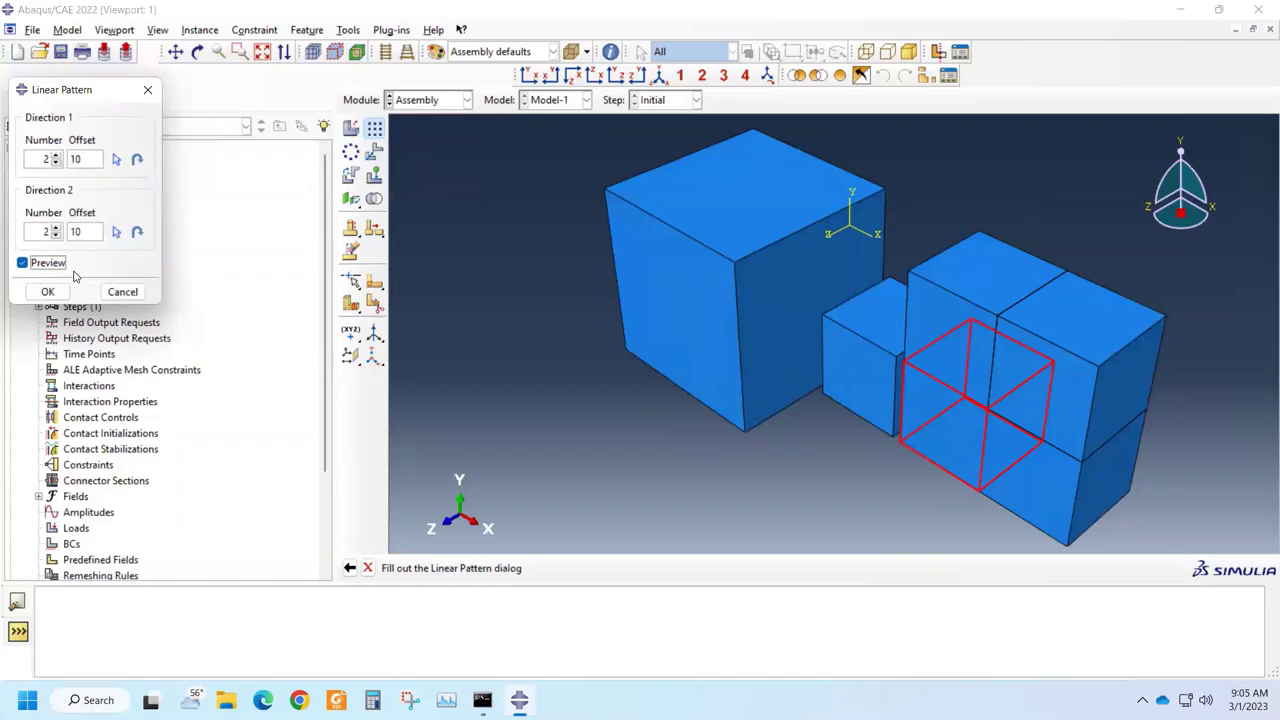
pyautogui.click(47, 291)
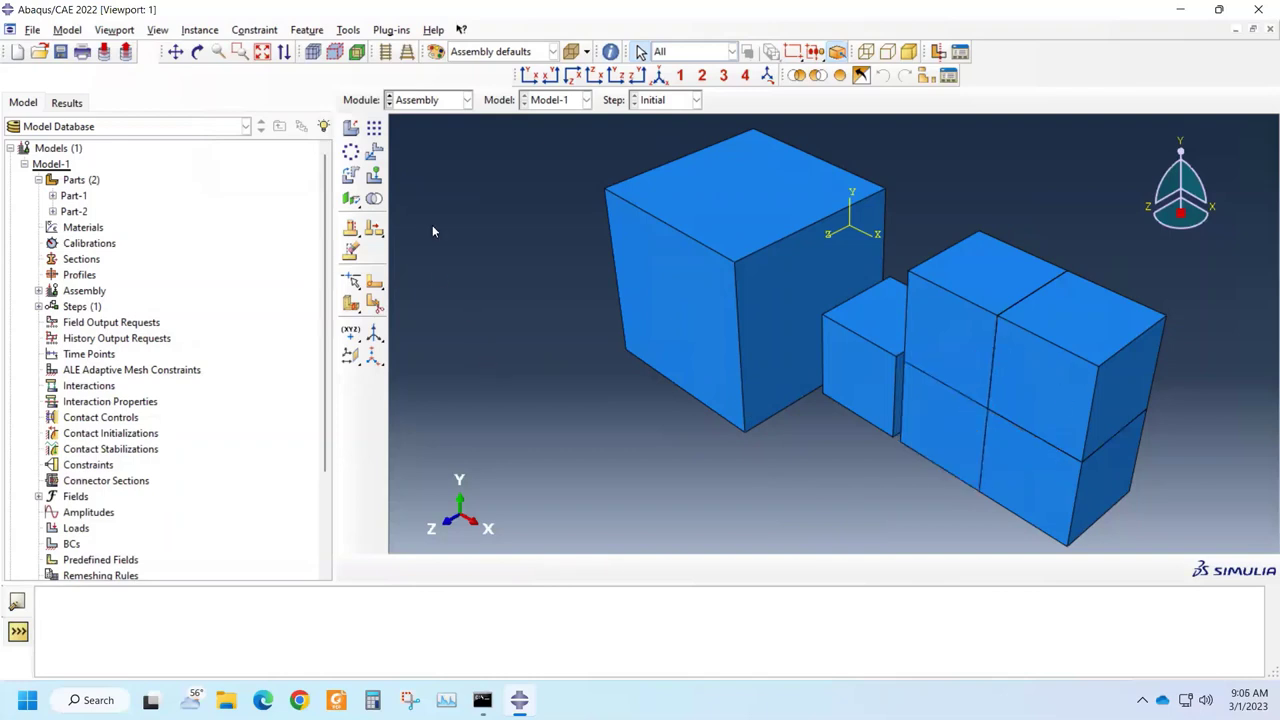
# Radially pattern the upper-right cube, number 4, over a 180° total angle.
pyautogui.click(351, 152)
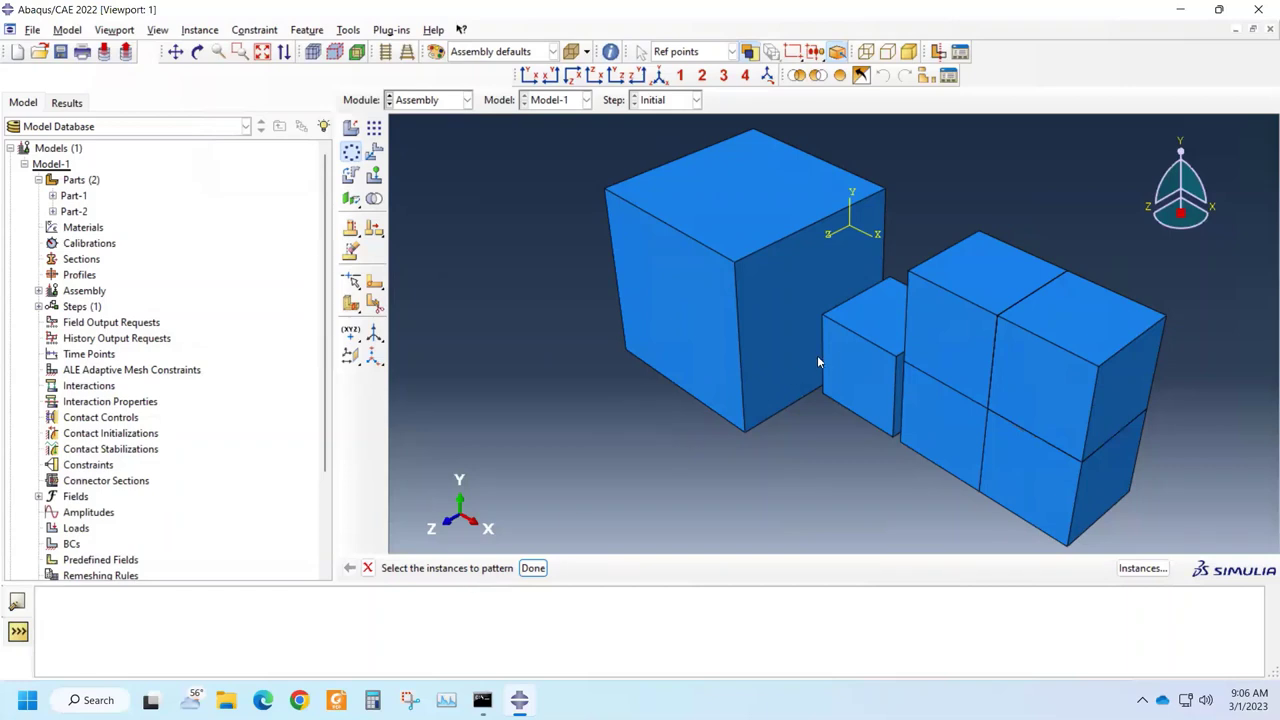
pyautogui.click(1051, 366)
pyautogui.click(533, 568)
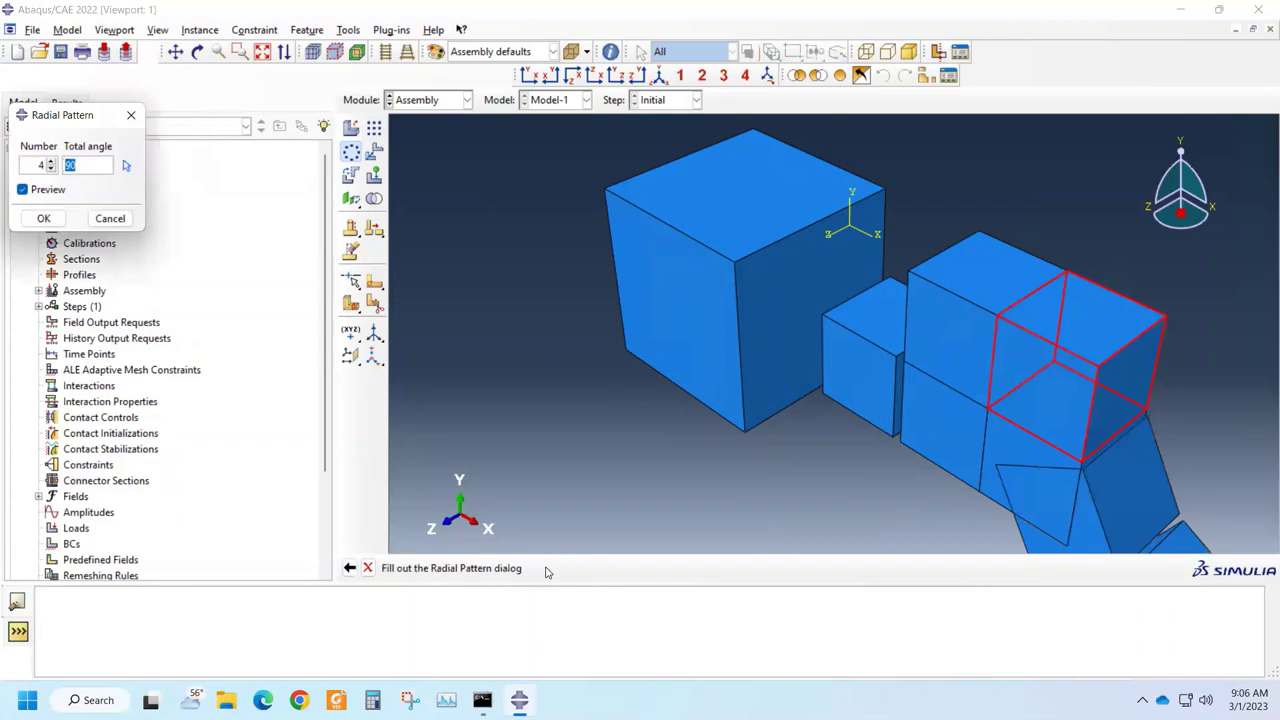
pyautogui.scroll(-5, 686, 471)
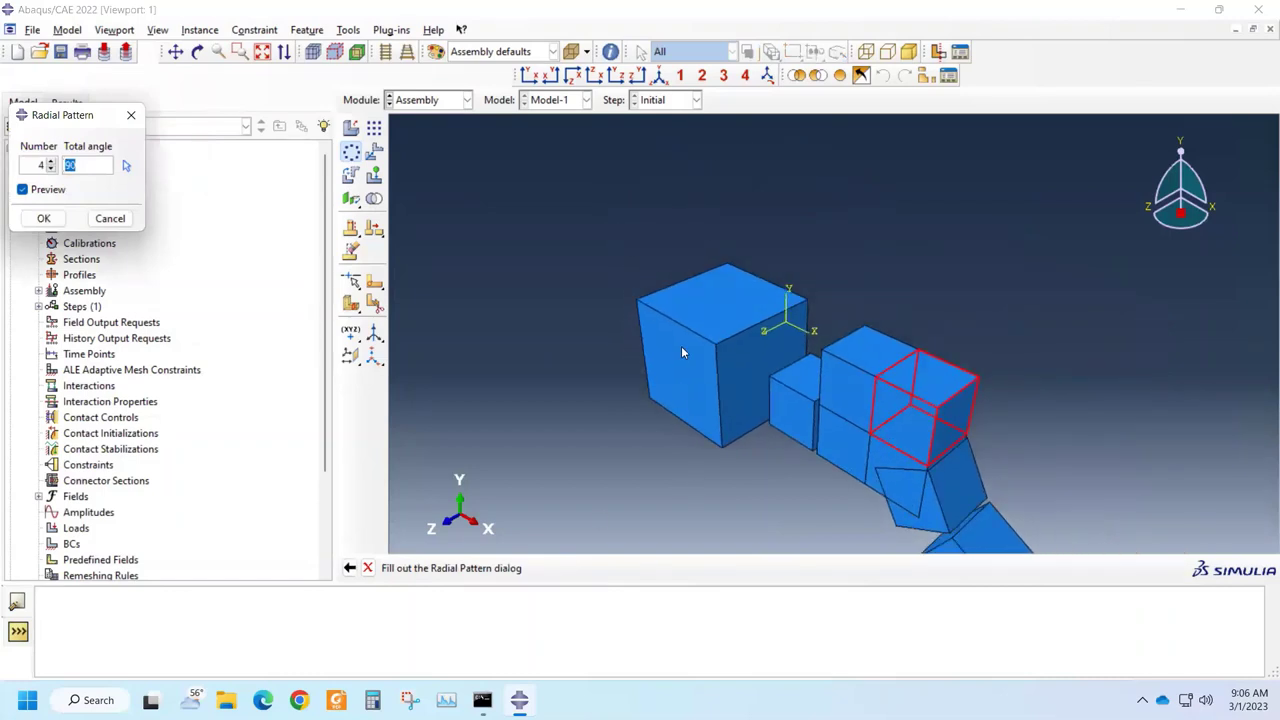
pyautogui.scroll(-6, 617, 459)
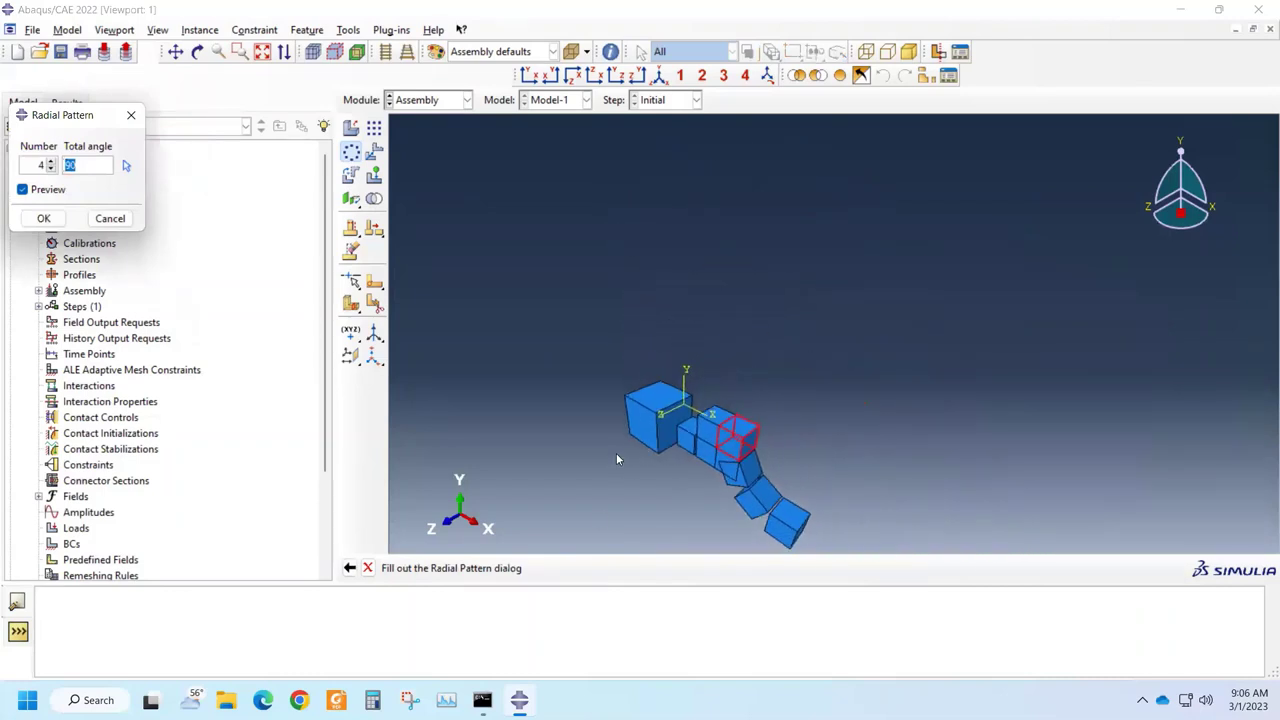
pyautogui.scroll(-1, 617, 459)
pyautogui.click(660, 80)
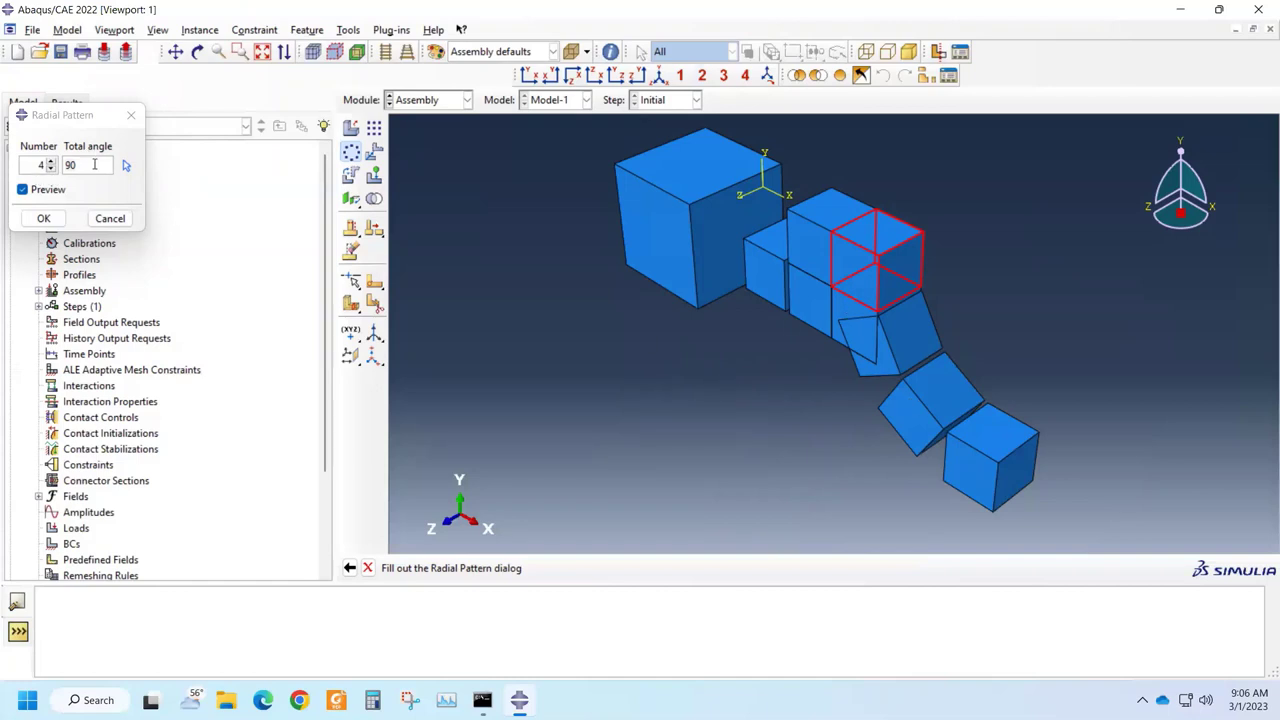
pyautogui.doubleClick(94, 165)
pyautogui.write('180')
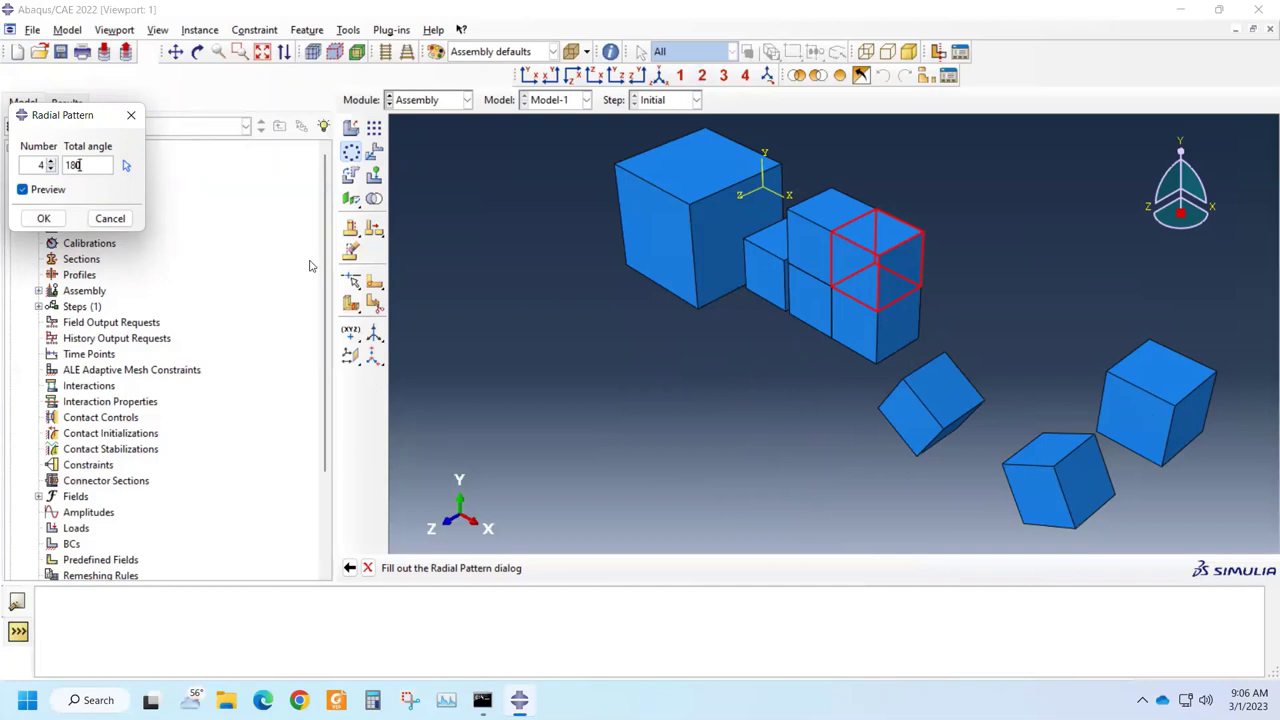
pyautogui.click(44, 218)
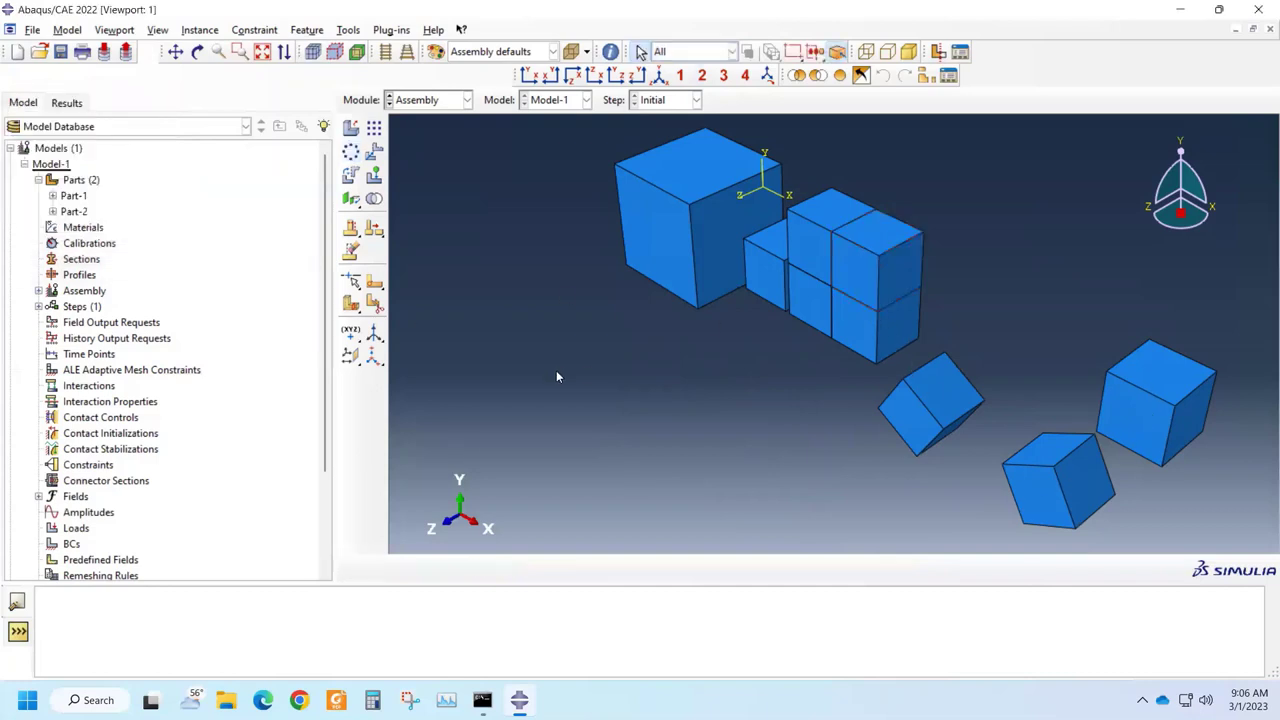
pyautogui.scroll(2, 557, 376)
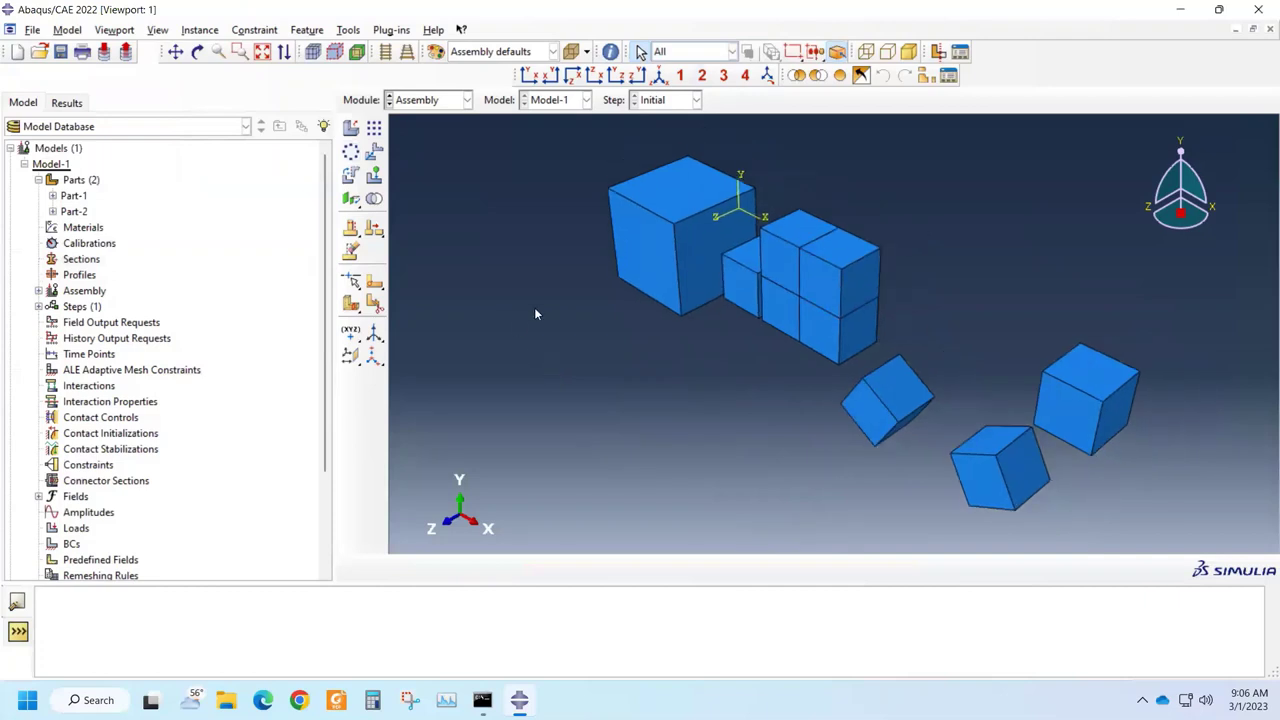
pyautogui.scroll(-1, 534, 307)
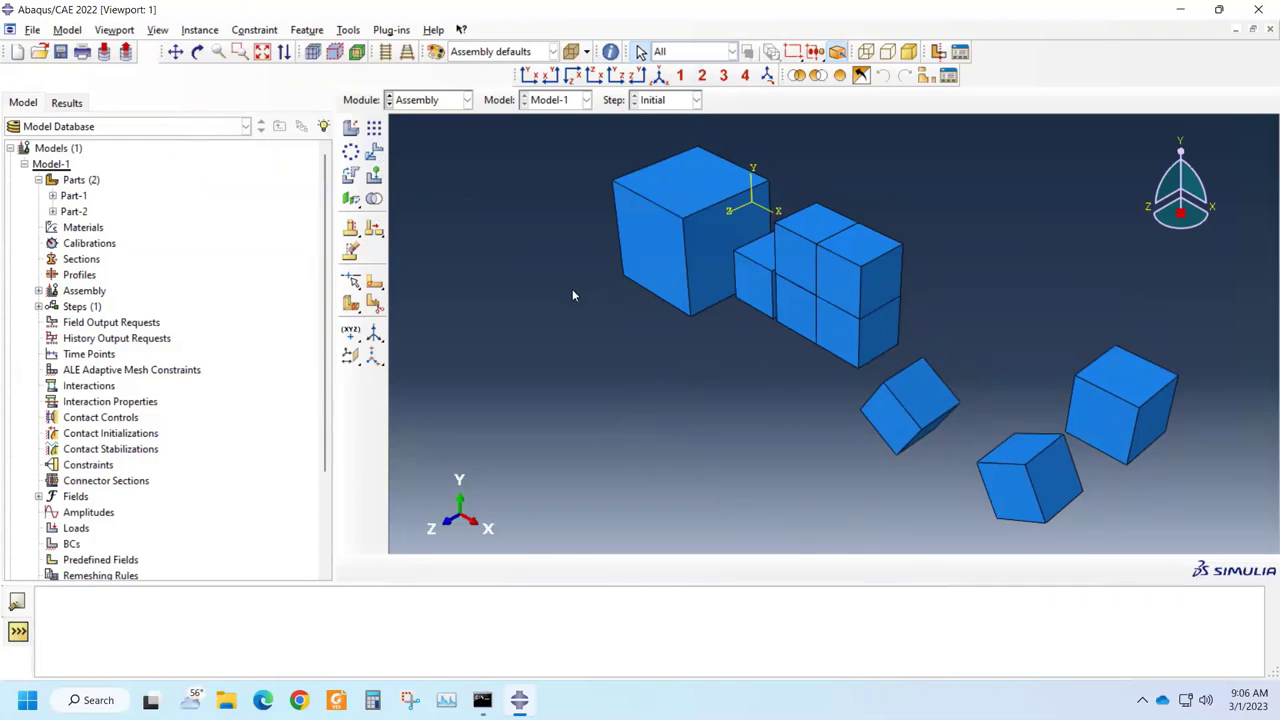
# Translate the large cube from start point 0,0,0 to end point 0,0,-5.
pyautogui.click(375, 151)
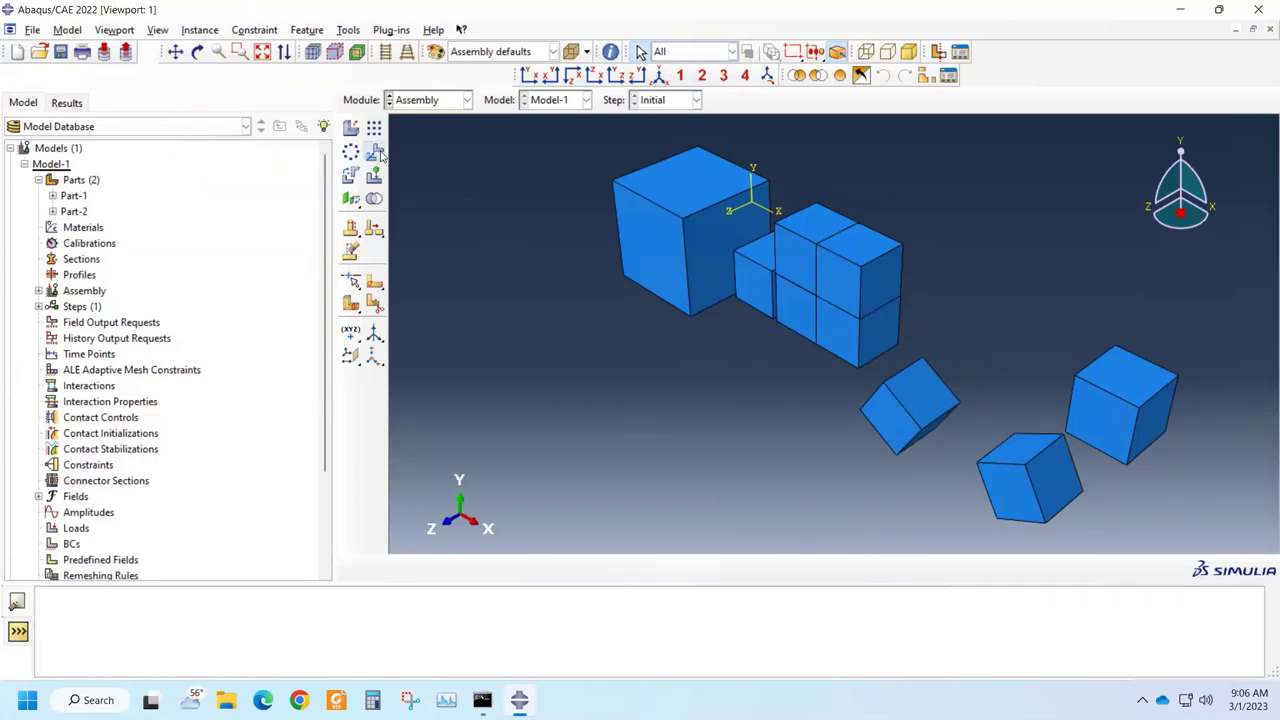
pyautogui.click(647, 242)
pyautogui.click(538, 568)
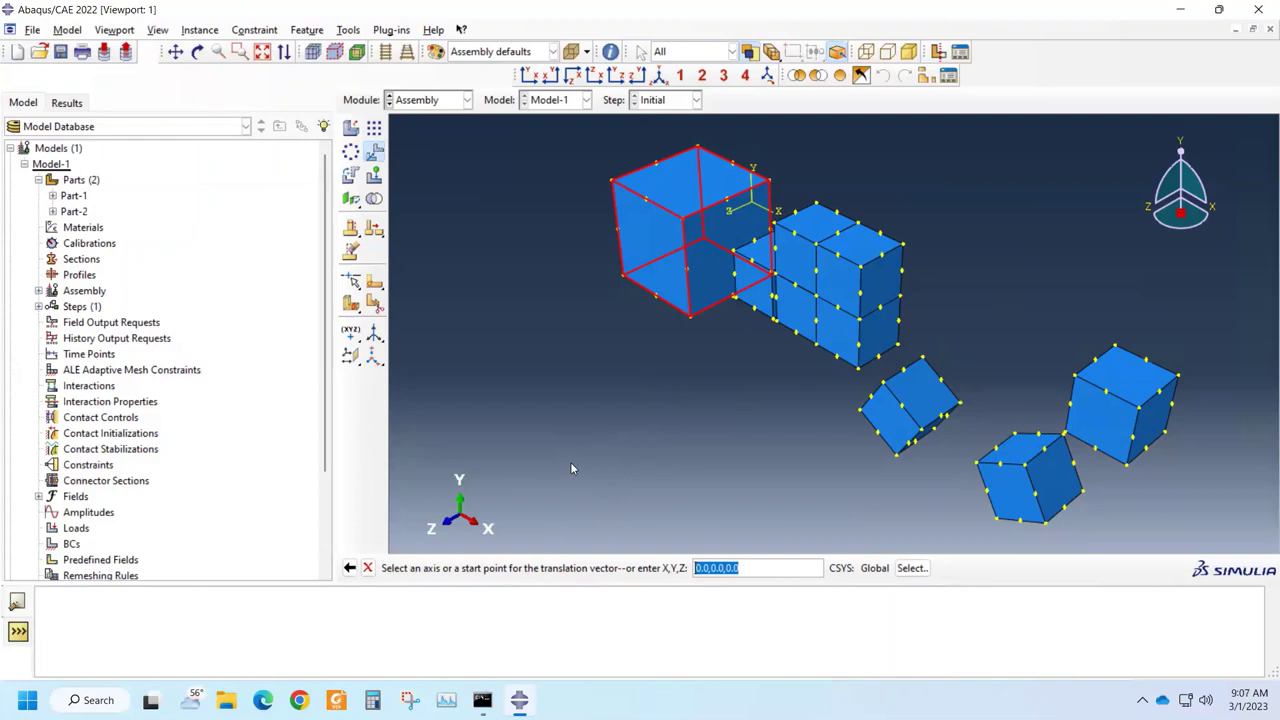
pyautogui.click(761, 566)
pyautogui.press('Return')
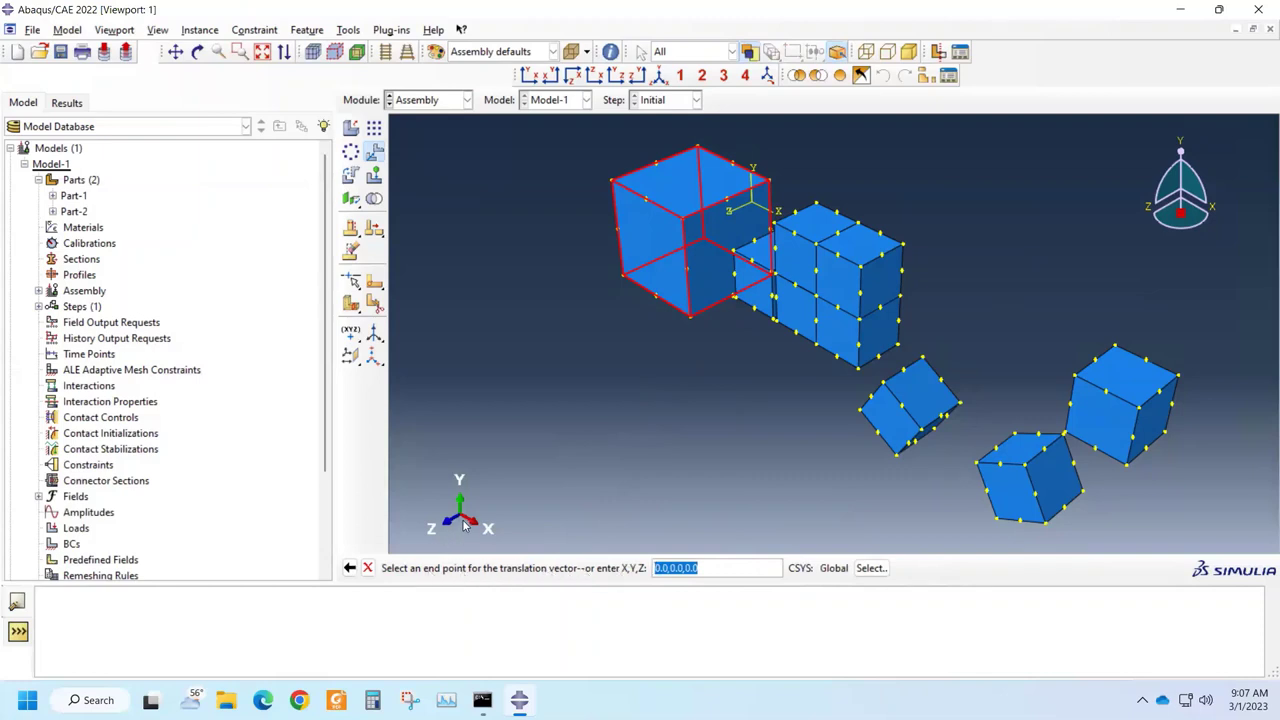
pyautogui.click(718, 568)
pyautogui.moveTo(699, 568); pyautogui.dragTo(687, 568)
pyautogui.press('BackSpace')
pyautogui.write('1')
pyautogui.press('Return')
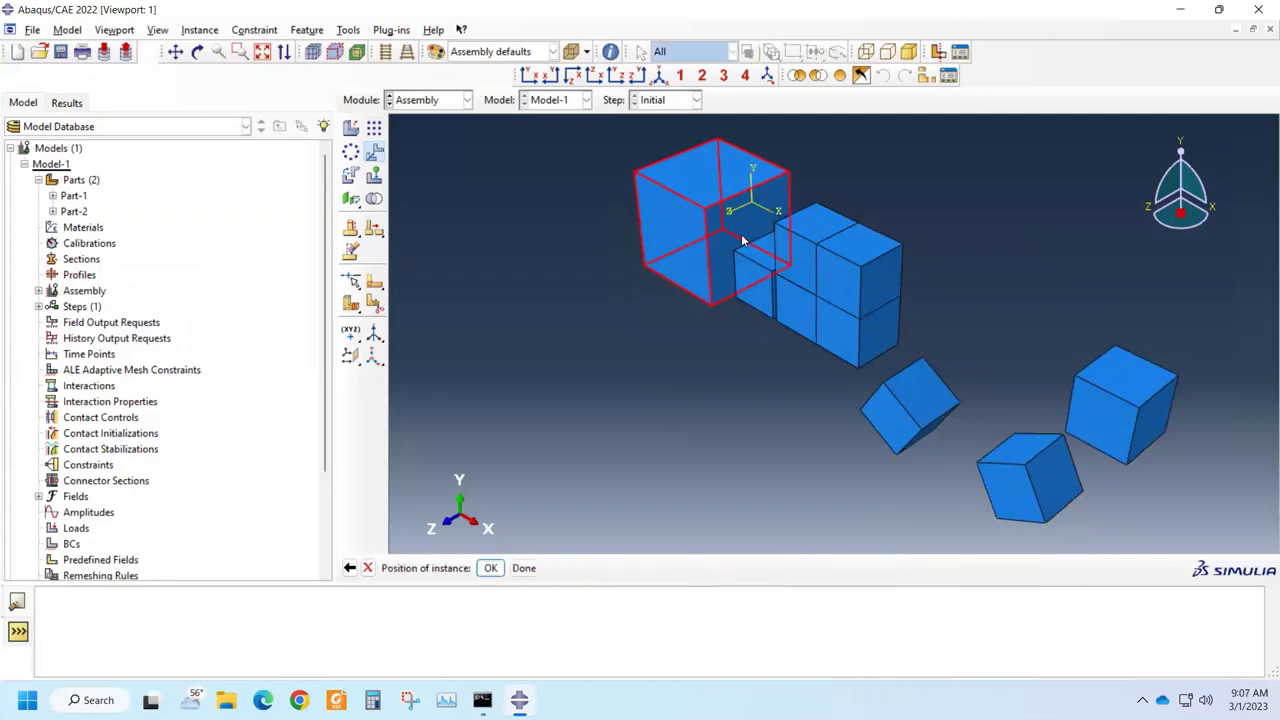
pyautogui.click(490, 568)
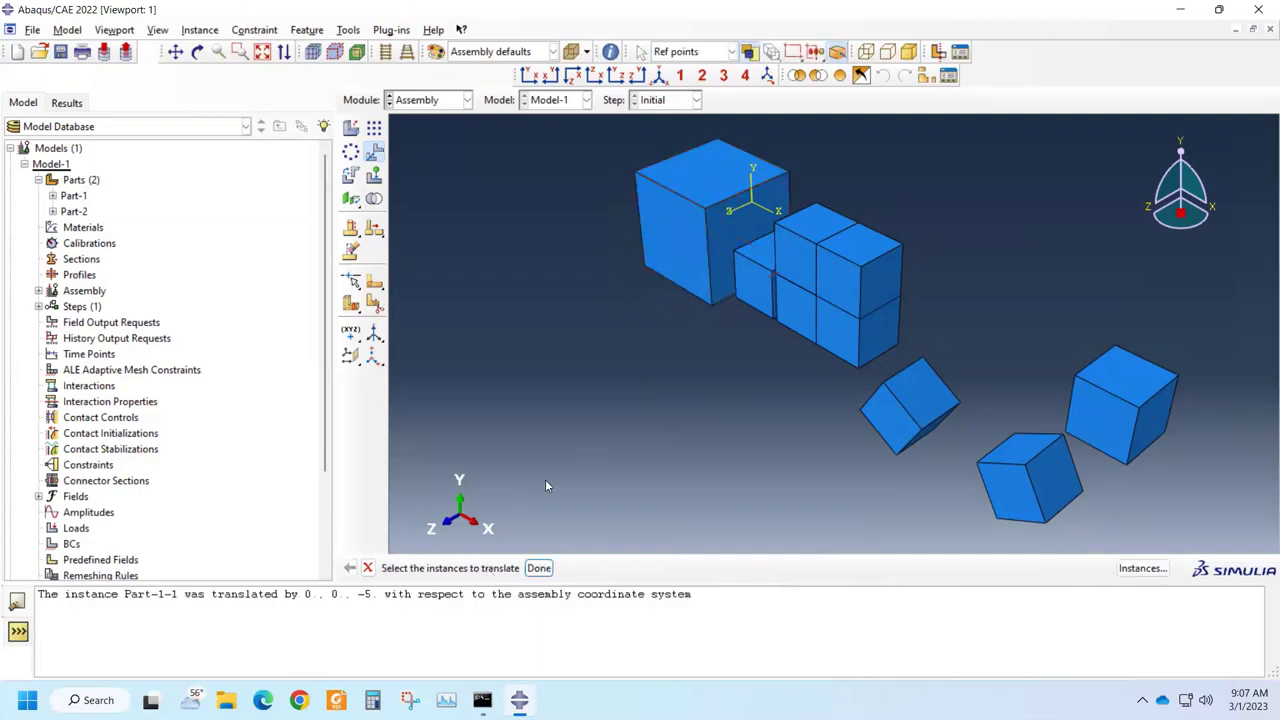
# Rotate the tilted small cube 120° about the vertical datum Y axis.
pyautogui.click(350, 177)
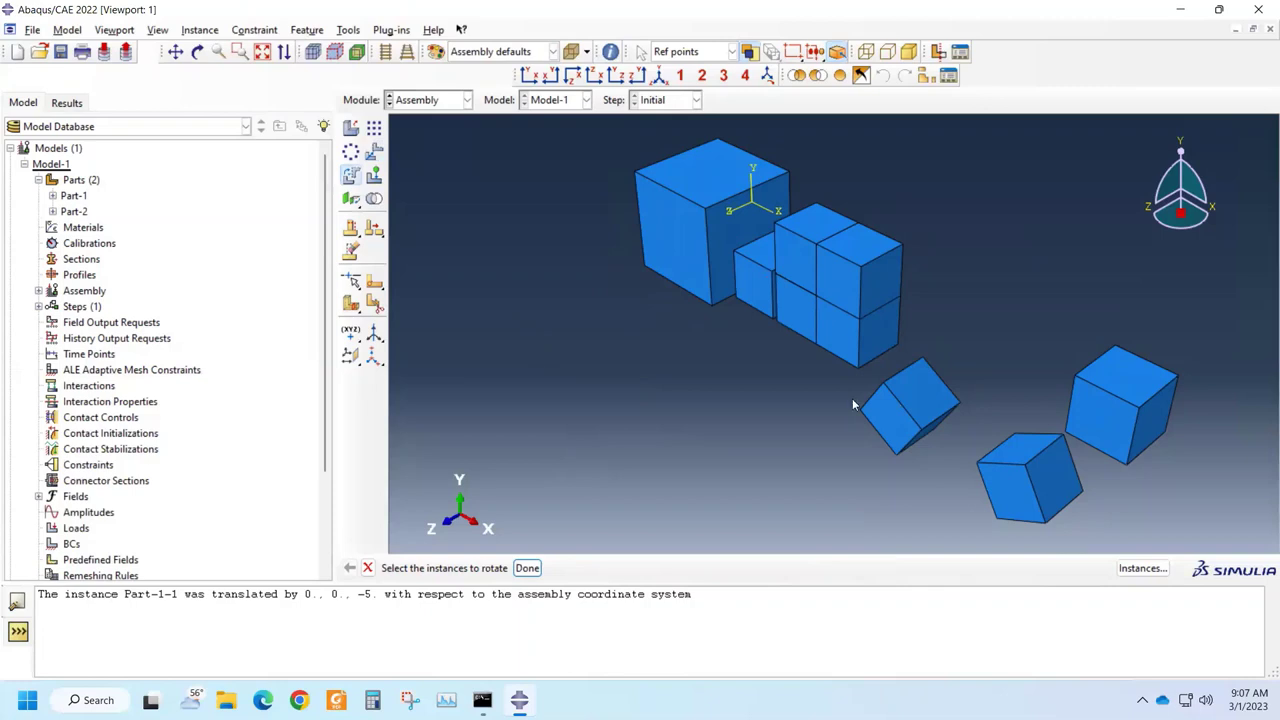
pyautogui.click(938, 422)
pyautogui.click(524, 568)
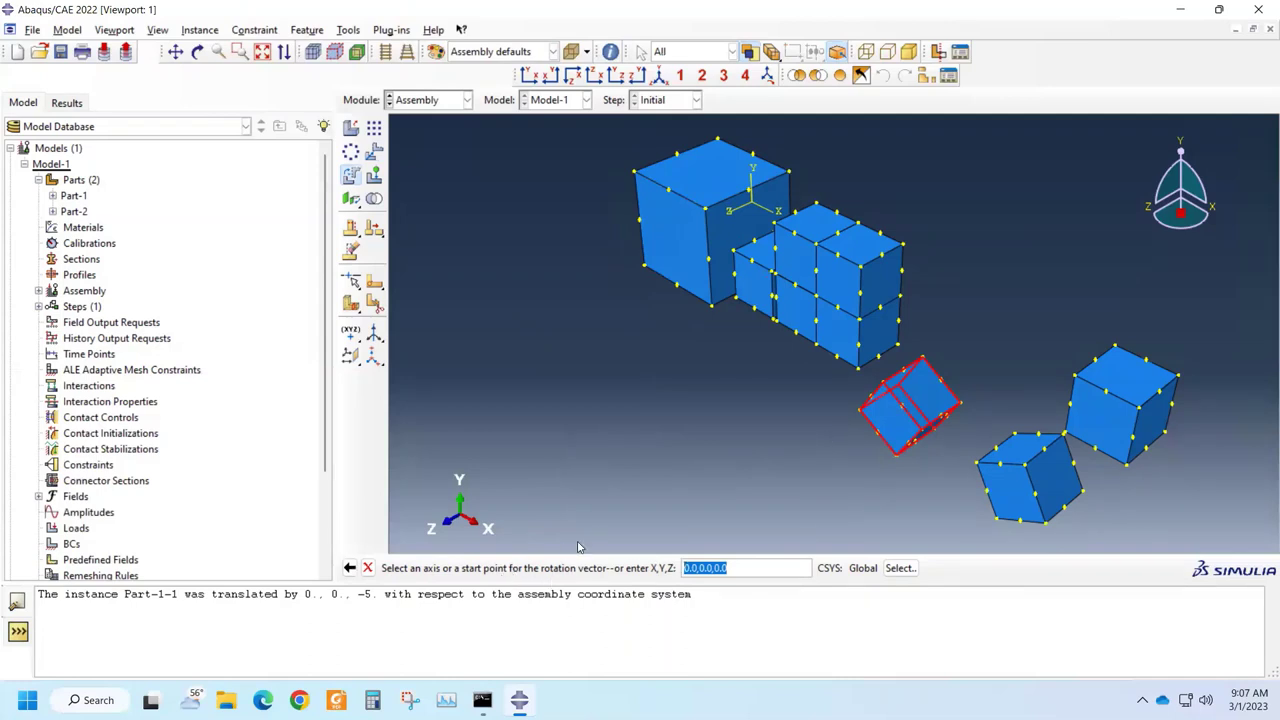
pyautogui.click(753, 188)
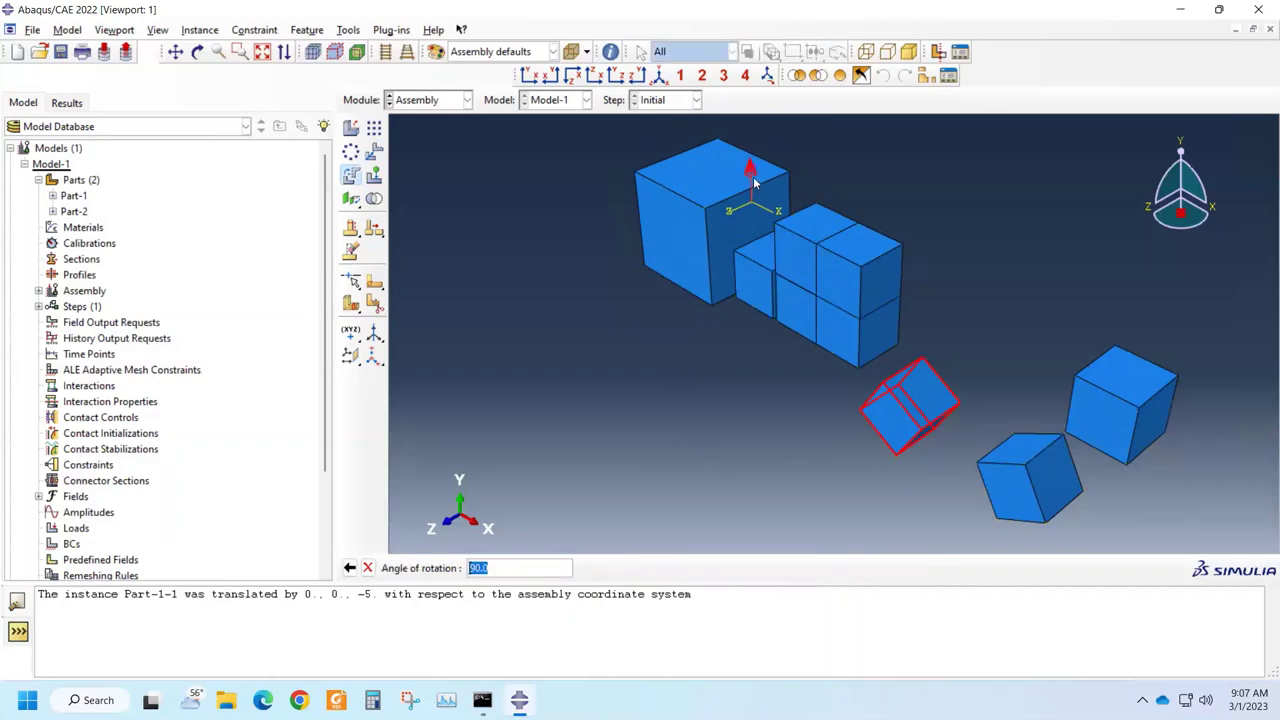
pyautogui.click(514, 572)
pyautogui.moveTo(488, 568); pyautogui.dragTo(459, 574)
pyautogui.write('180')
pyautogui.press('Return')
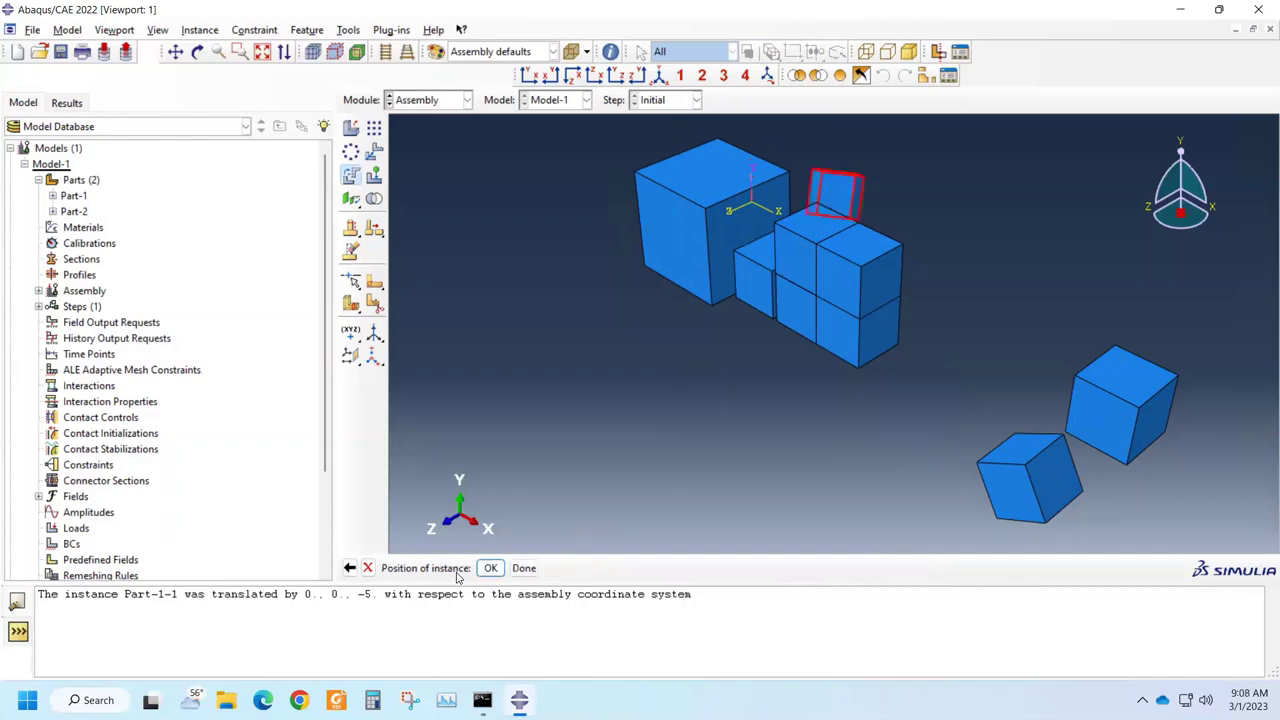
pyautogui.click(490, 568)
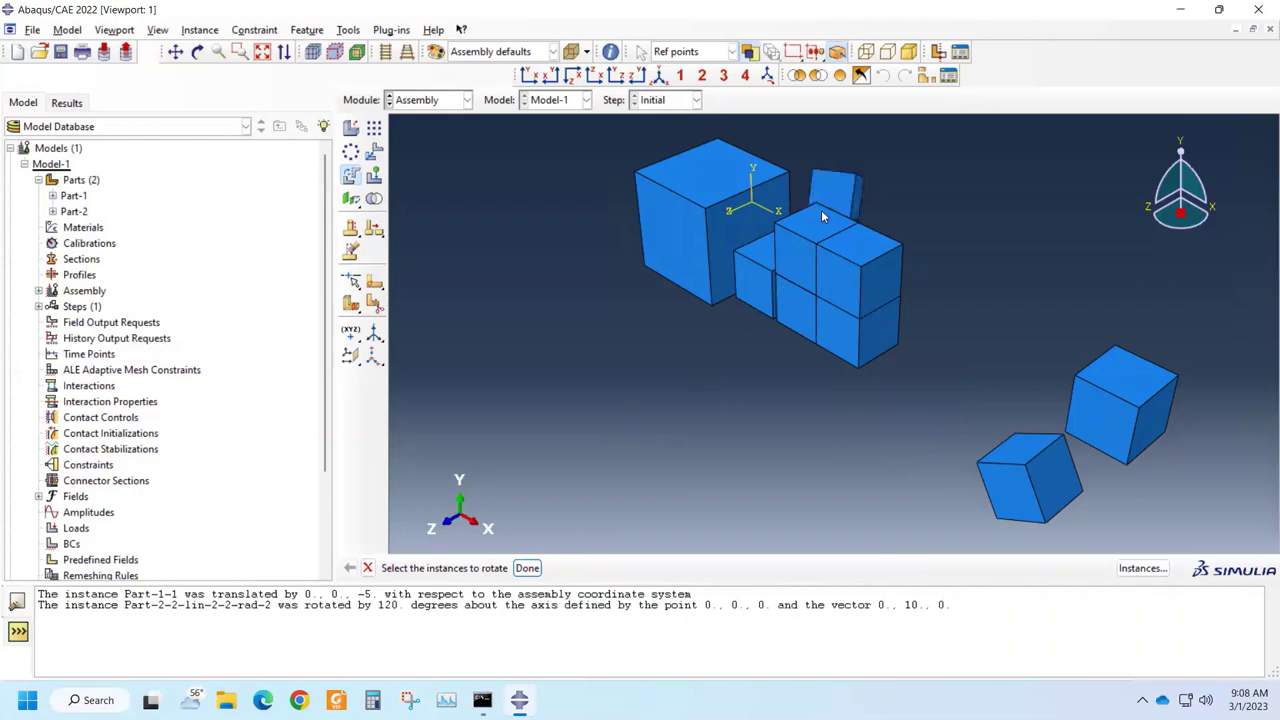
# End the Rotate Instance command, leaving the radial copies rotated in the assembly.
pyautogui.click(527, 568)
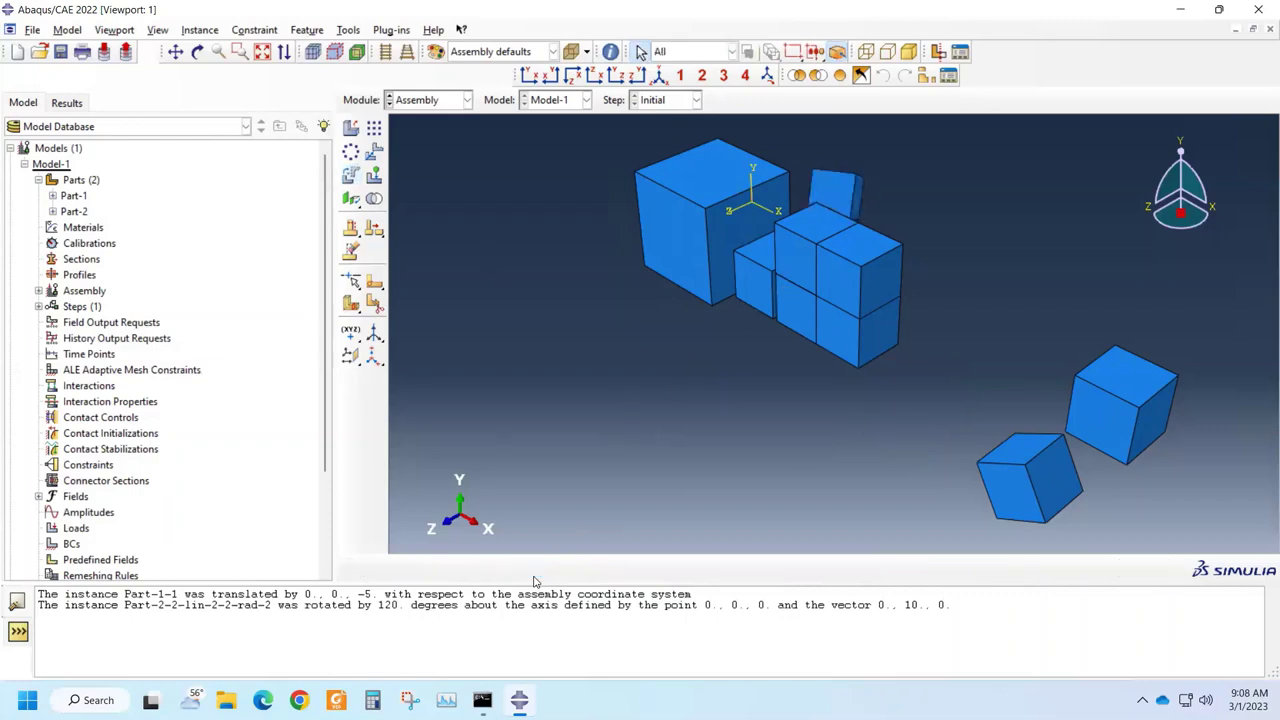
pyautogui.click(352, 202)
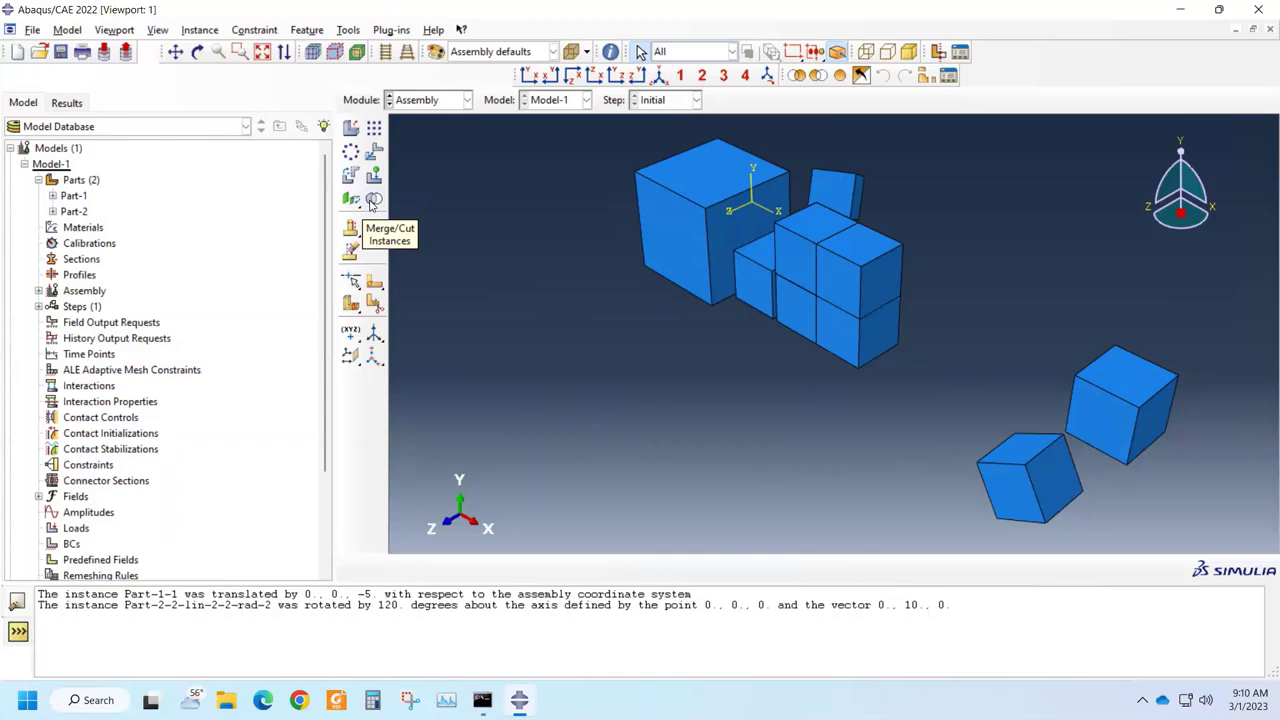
pyautogui.click(372, 201)
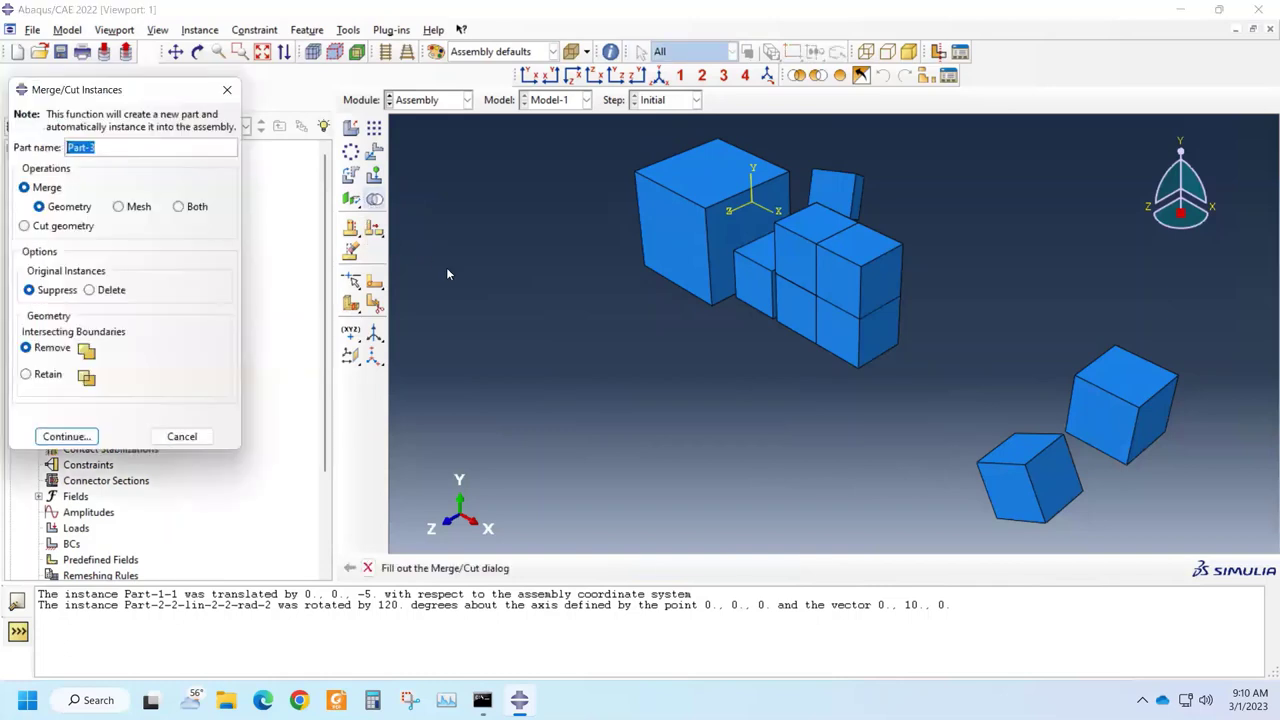
pyautogui.moveTo(62, 92); pyautogui.dragTo(217, 142)
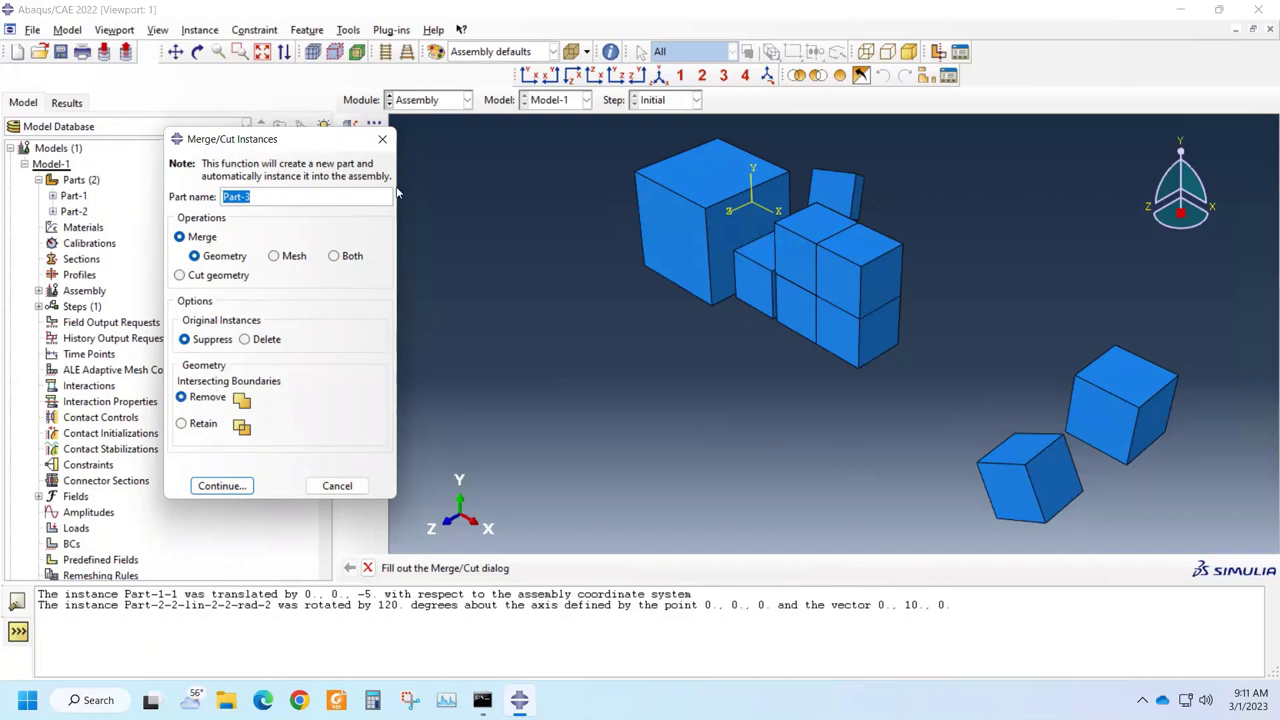
pyautogui.click(381, 144)
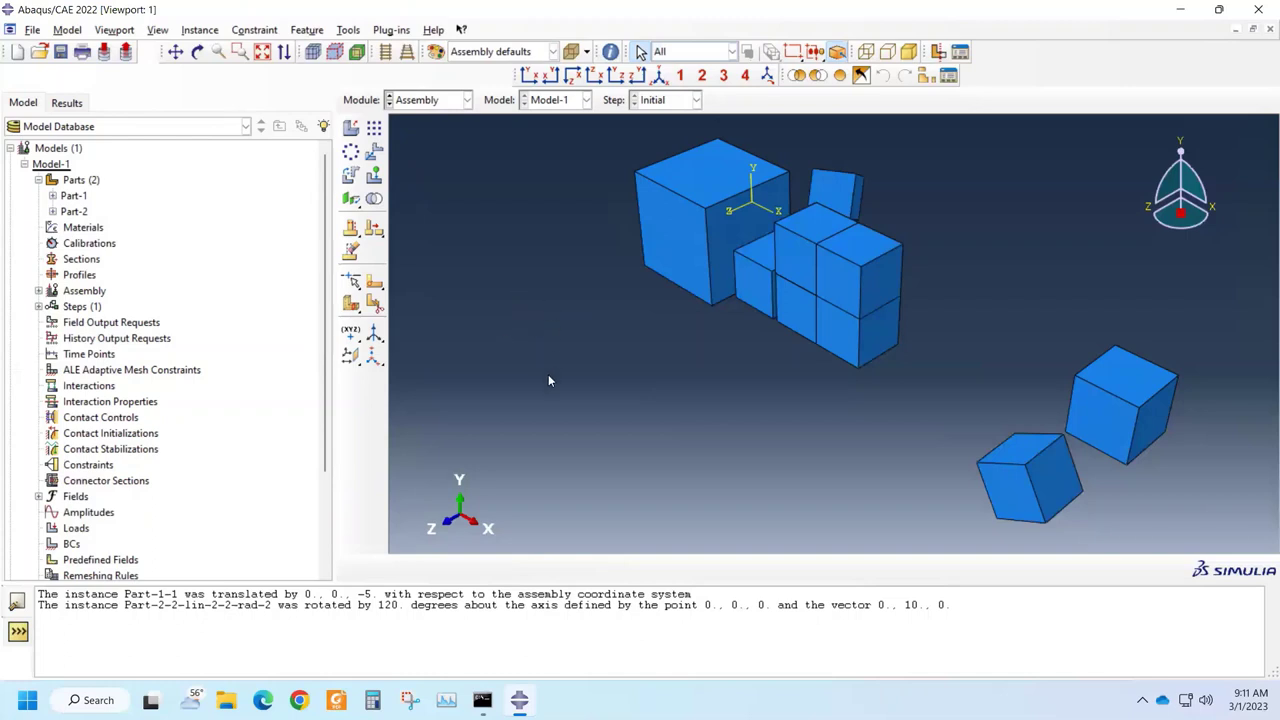
# Drop down the Module list in the context bar to leave the Assembly module.
pyautogui.click(466, 100)
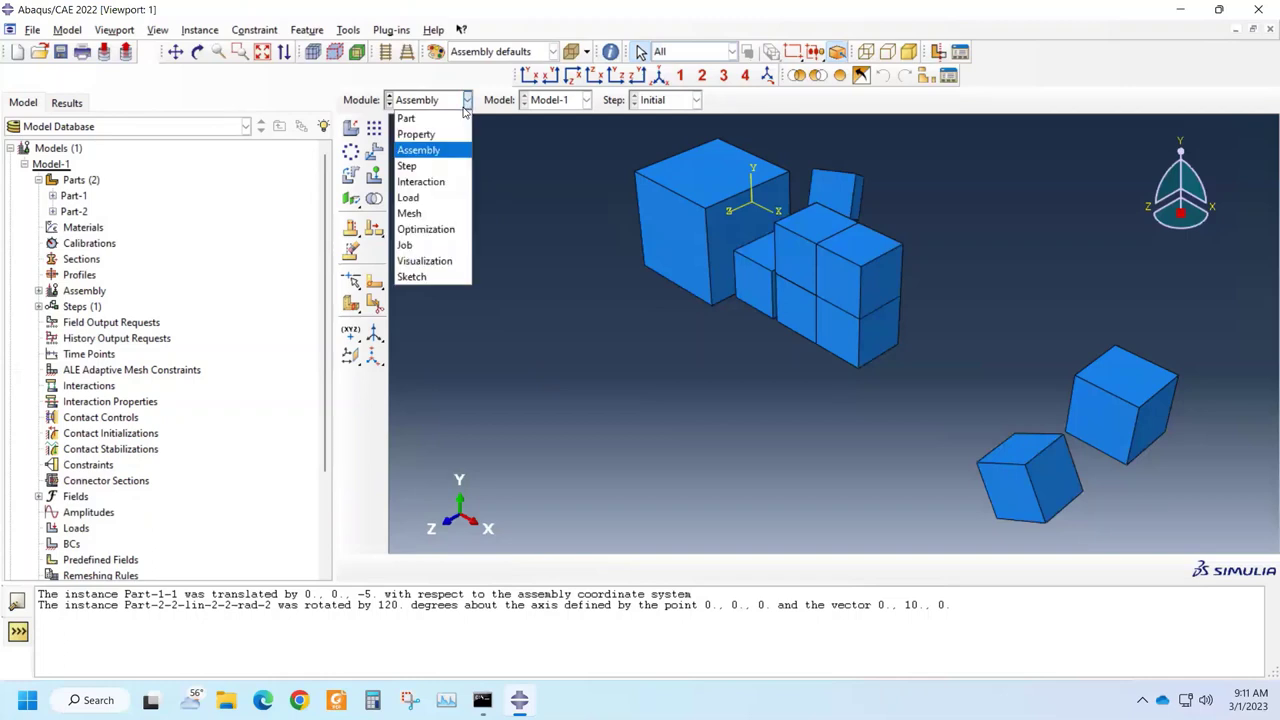